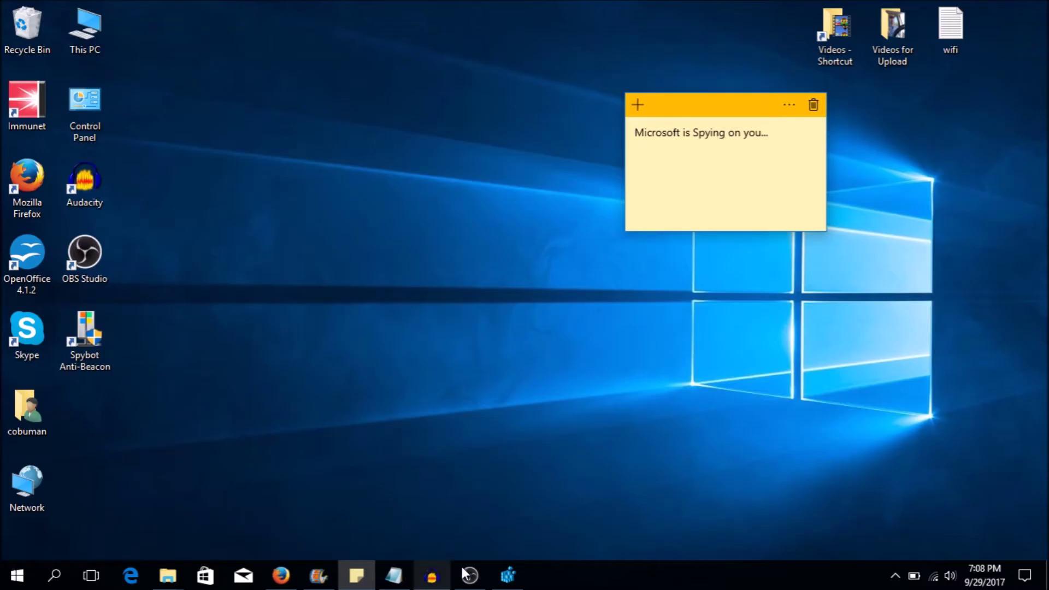
# Step: In Firefox, search Google for 'spybot anti beacon' using the recent-search suggestion
pyautogui.moveTo(281, 579)
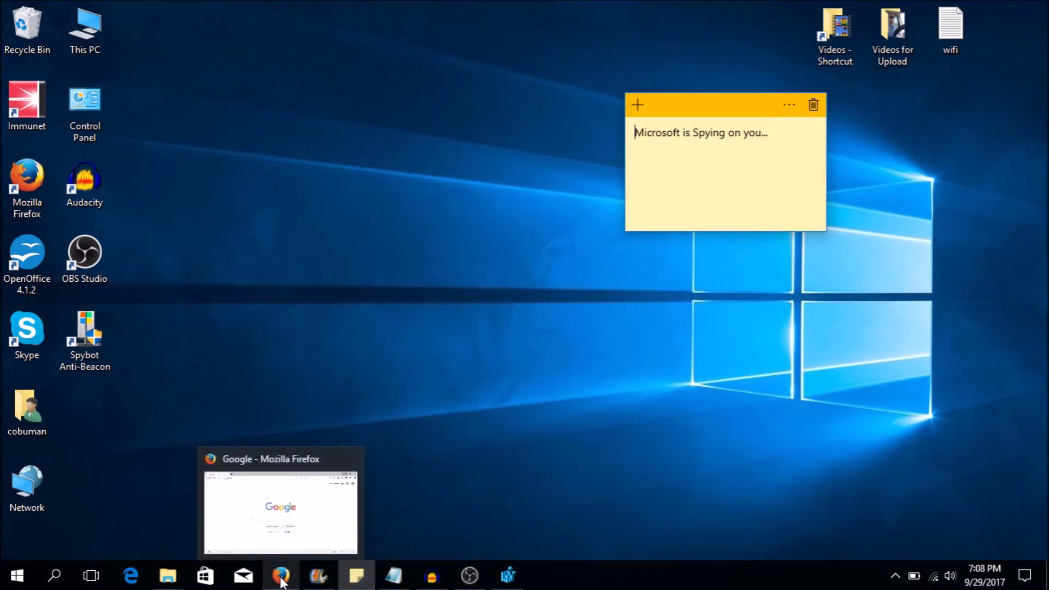
pyautogui.click(281, 579)
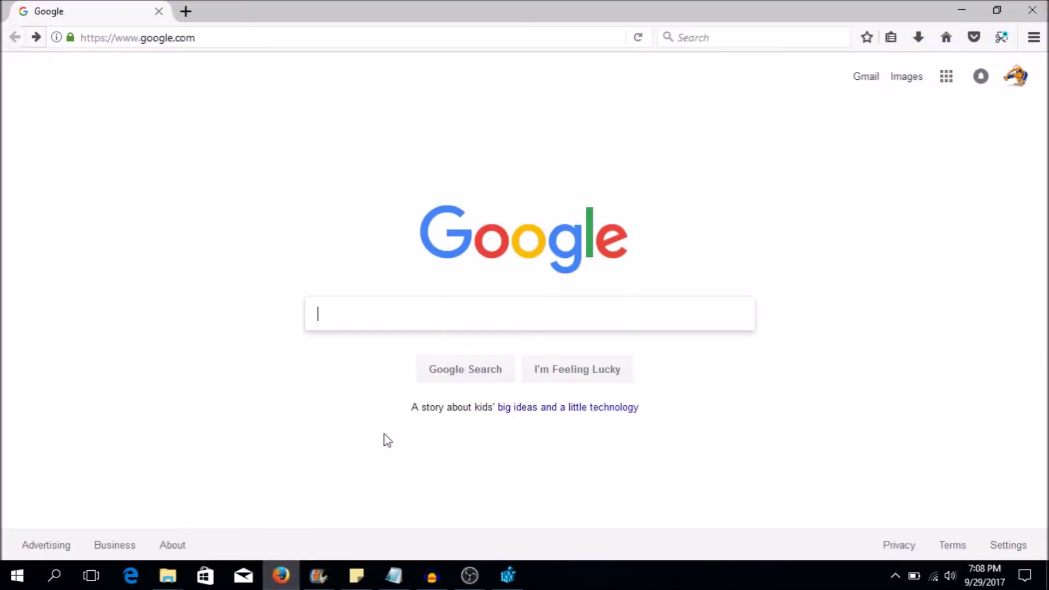
pyautogui.click(381, 313)
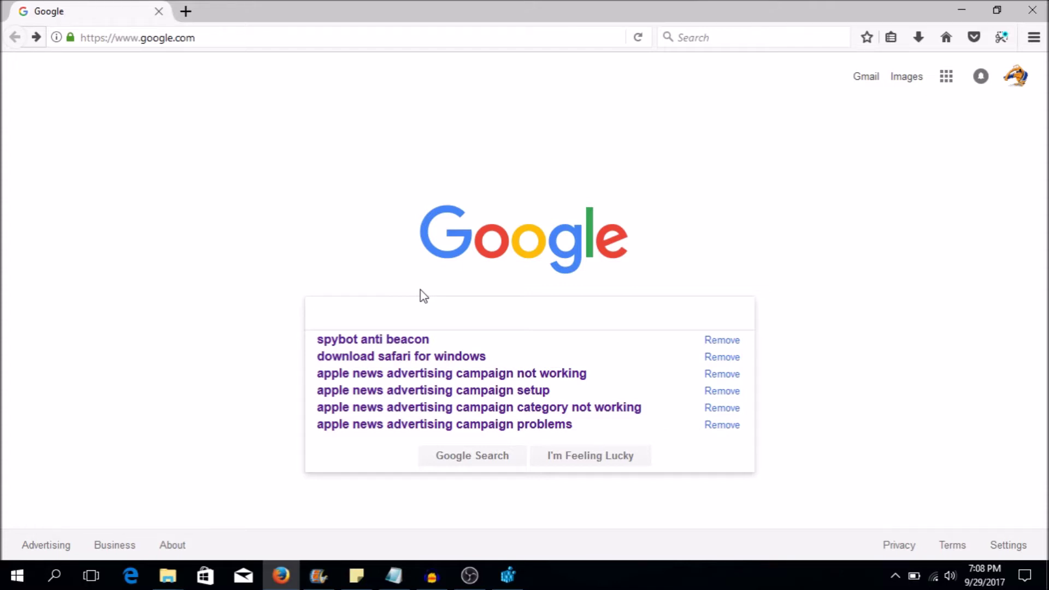
pyautogui.click(391, 341)
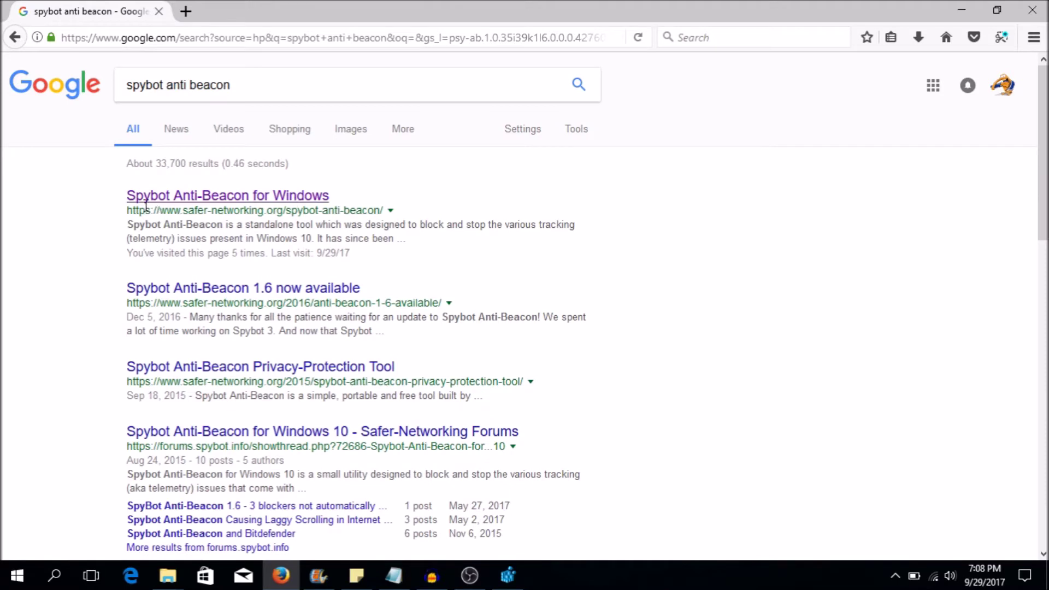
# Step: Open the 'Spybot Anti-Beacon for Windows' page from the search results
pyautogui.moveTo(127, 211); pyautogui.dragTo(386, 212)
pyautogui.click(298, 216)
pyautogui.click(203, 197)
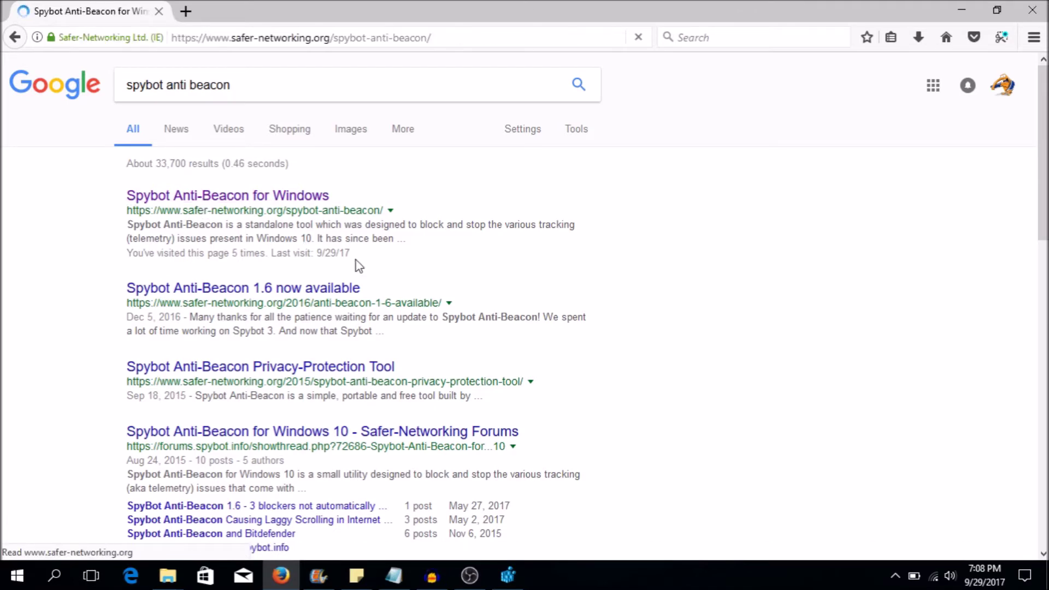
# Step: Download and save the v1.6 installer, SpybotAntiBeacon-1.6-setup.exe
pyautogui.scroll(-6, 221, 273)
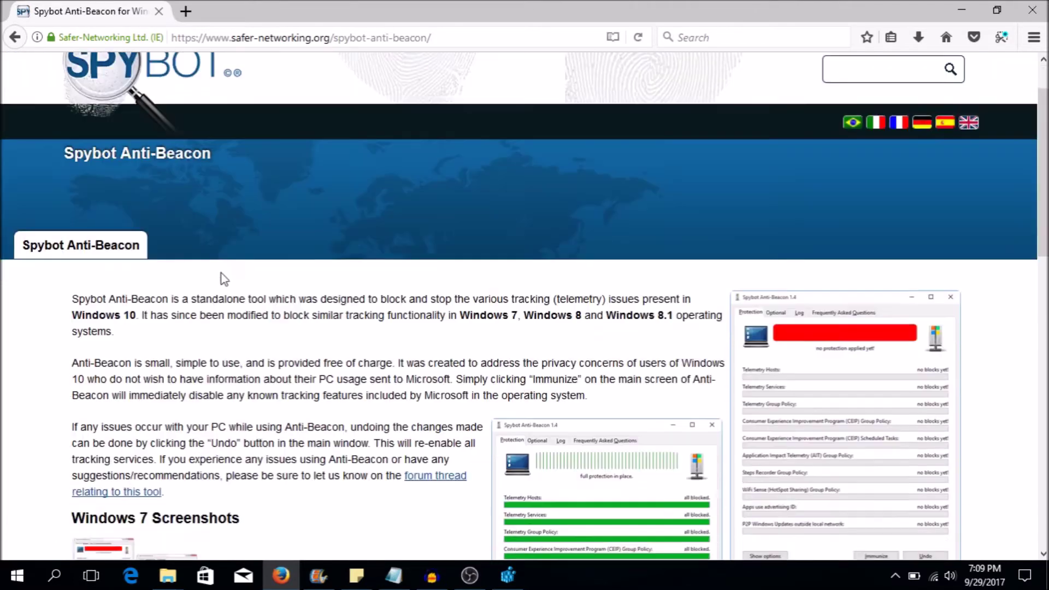
pyautogui.scroll(-10, 222, 273)
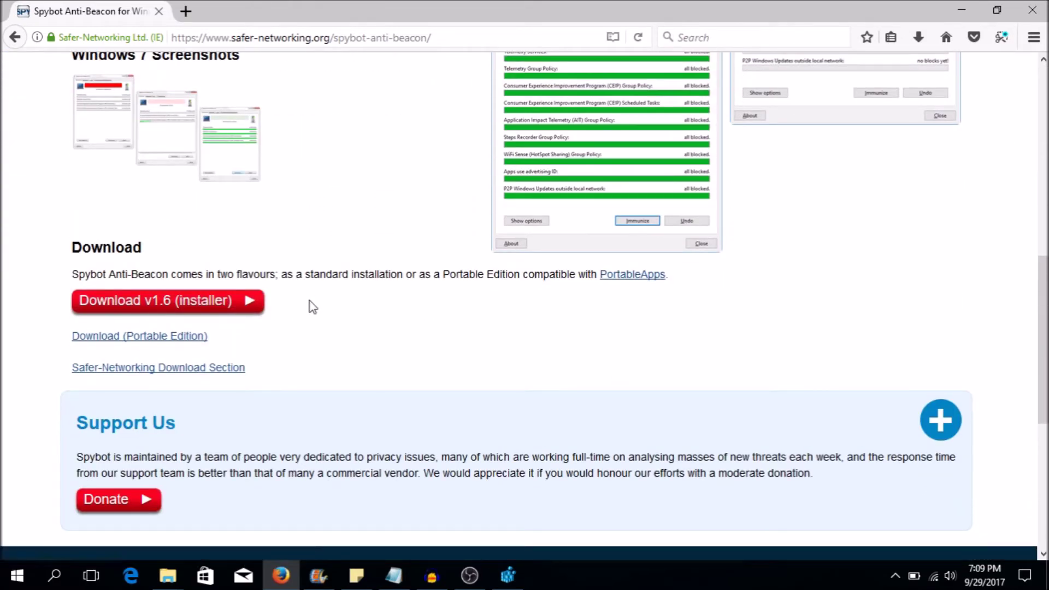
pyautogui.scroll(3, 311, 304)
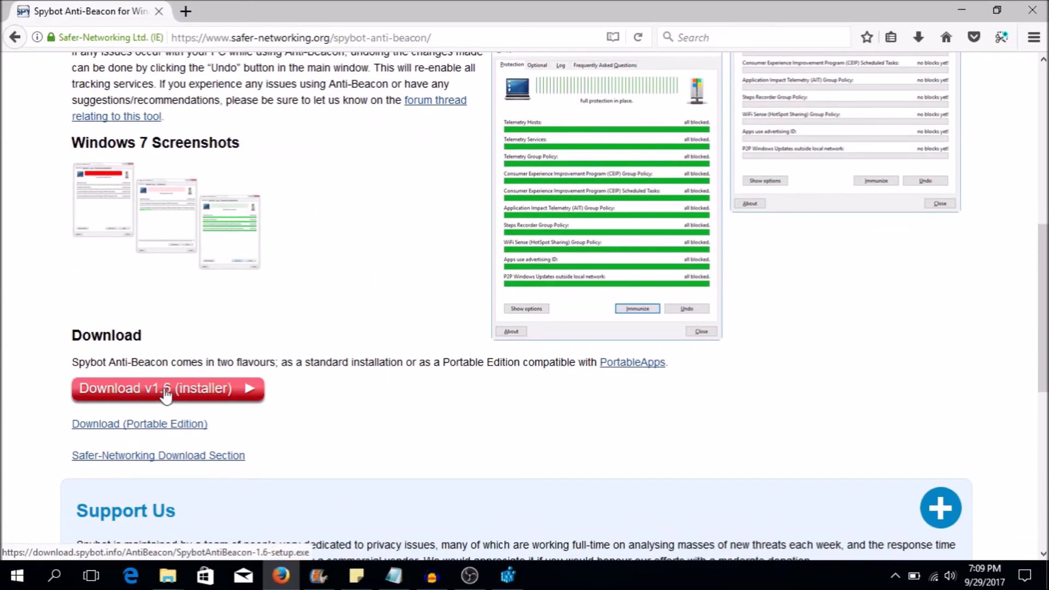
pyautogui.click(207, 399)
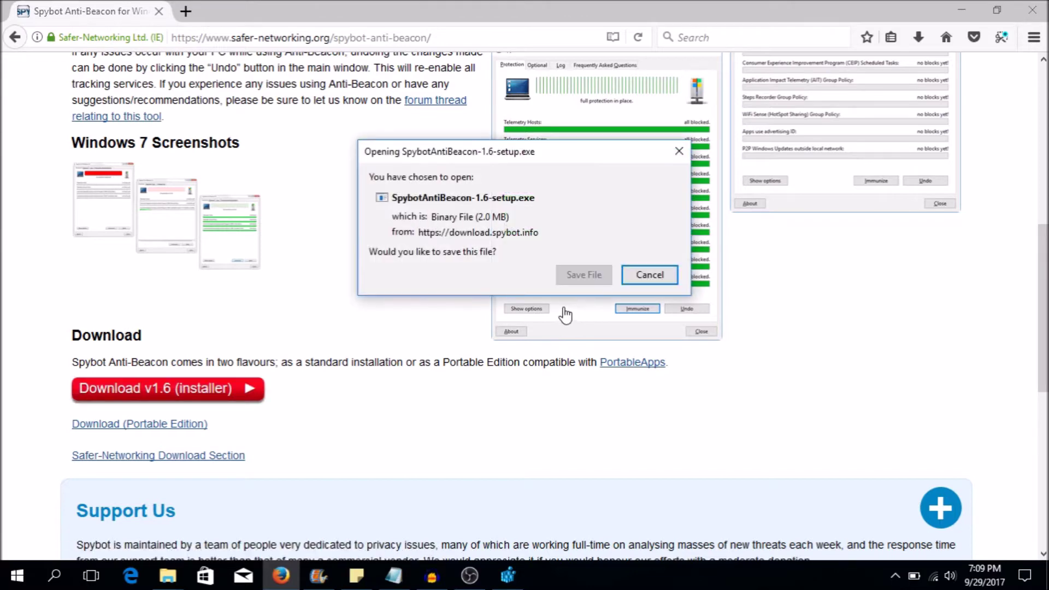
pyautogui.click(592, 278)
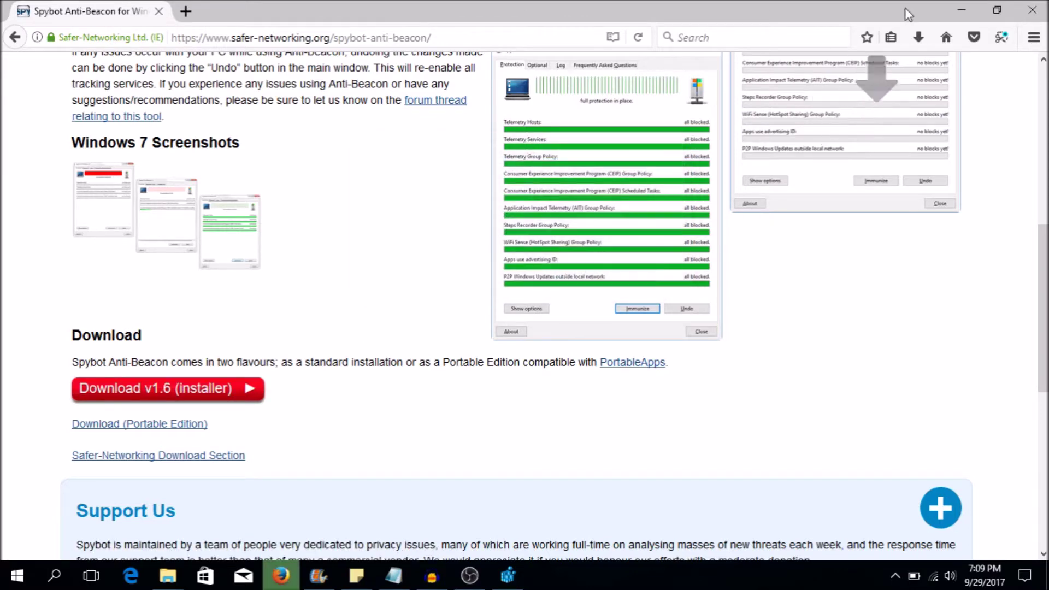
# Step: Run SpybotAntiBeacon-1.6-setup.exe and install in English, accepting the license and keeping both additional tasks
pyautogui.click(917, 38)
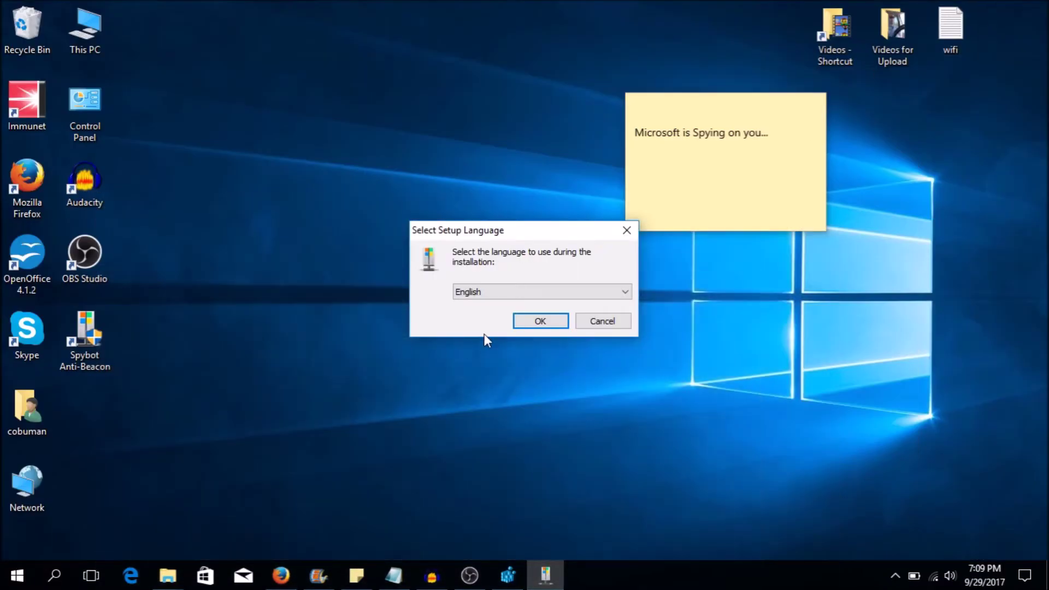
pyautogui.moveTo(523, 230); pyautogui.dragTo(482, 161)
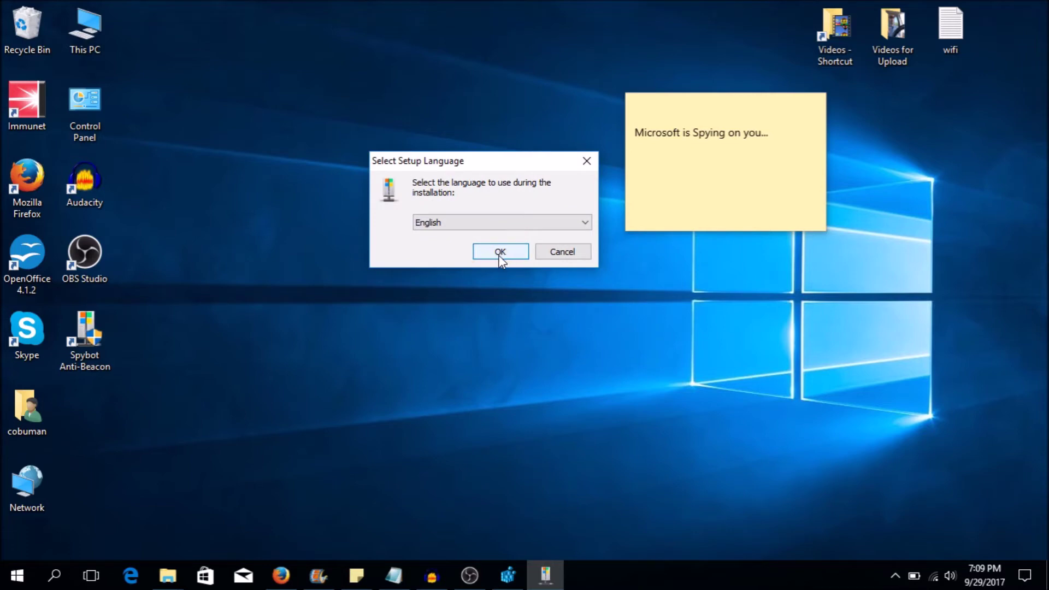
pyautogui.moveTo(508, 166); pyautogui.dragTo(514, 204)
pyautogui.click(507, 289)
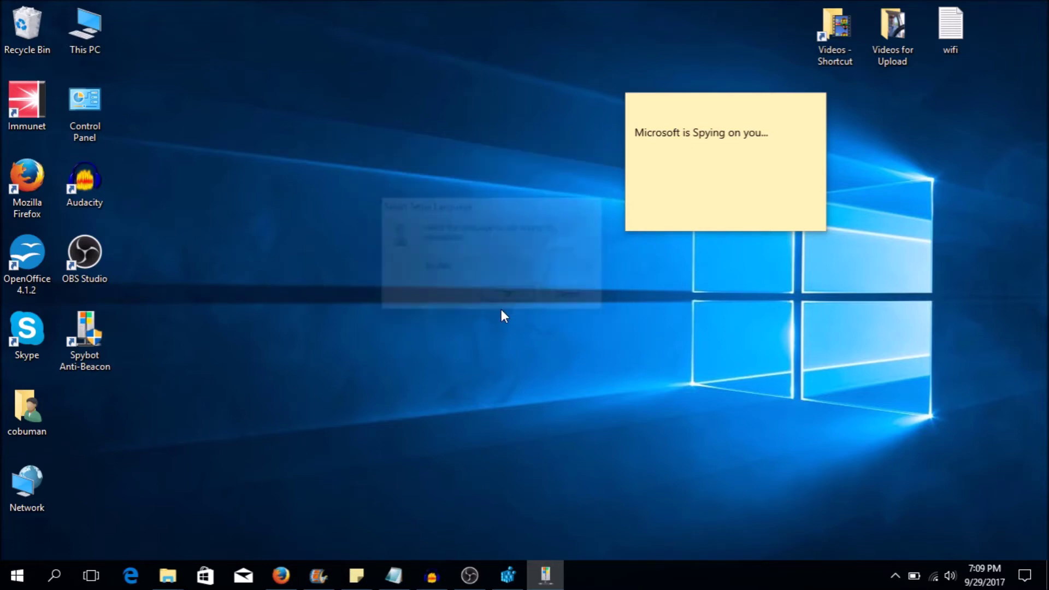
pyautogui.click(422, 363)
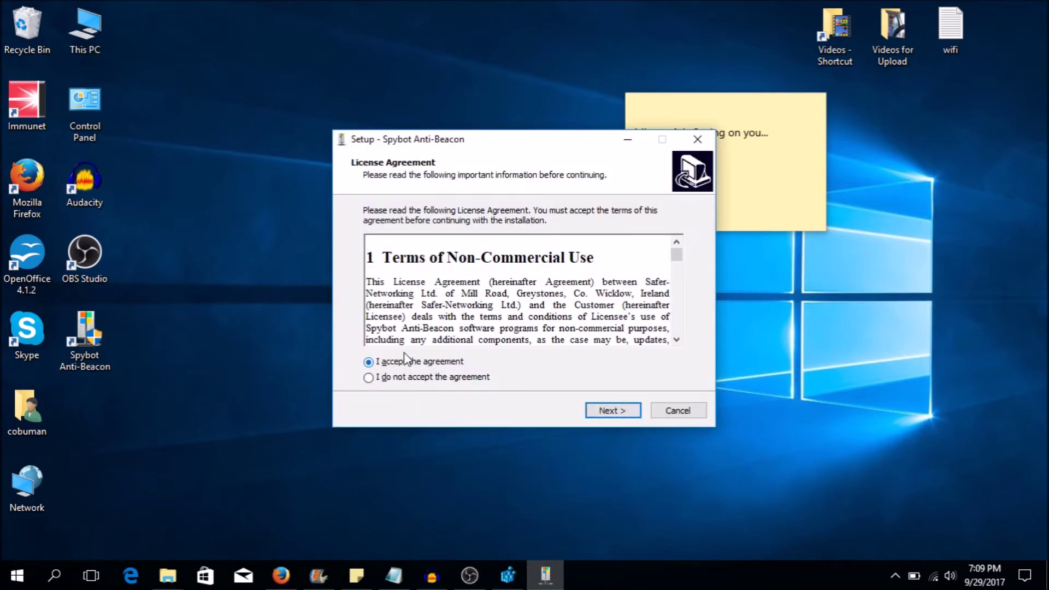
pyautogui.click(605, 411)
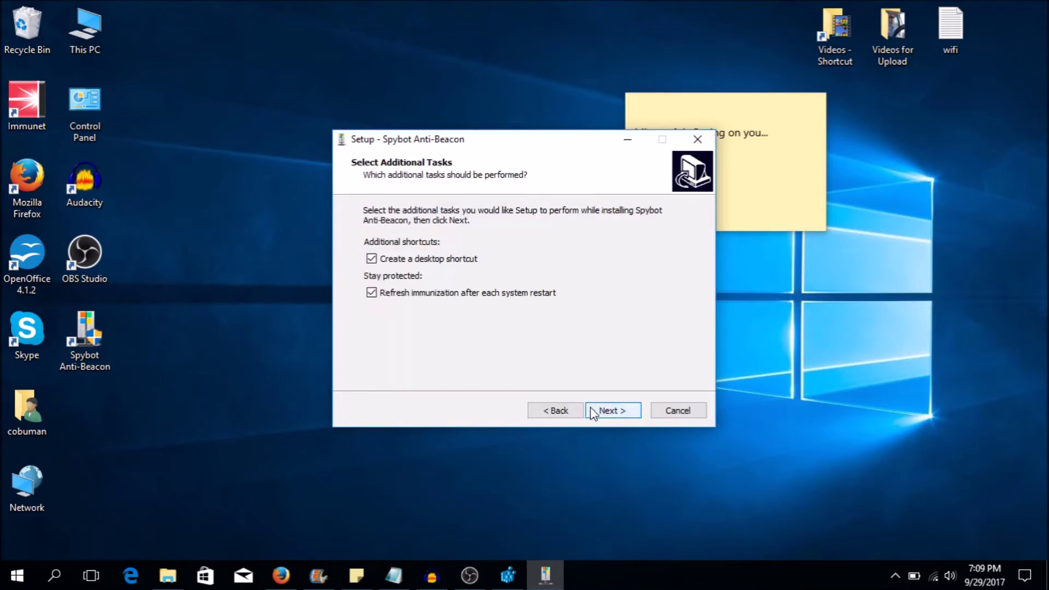
pyautogui.click(607, 413)
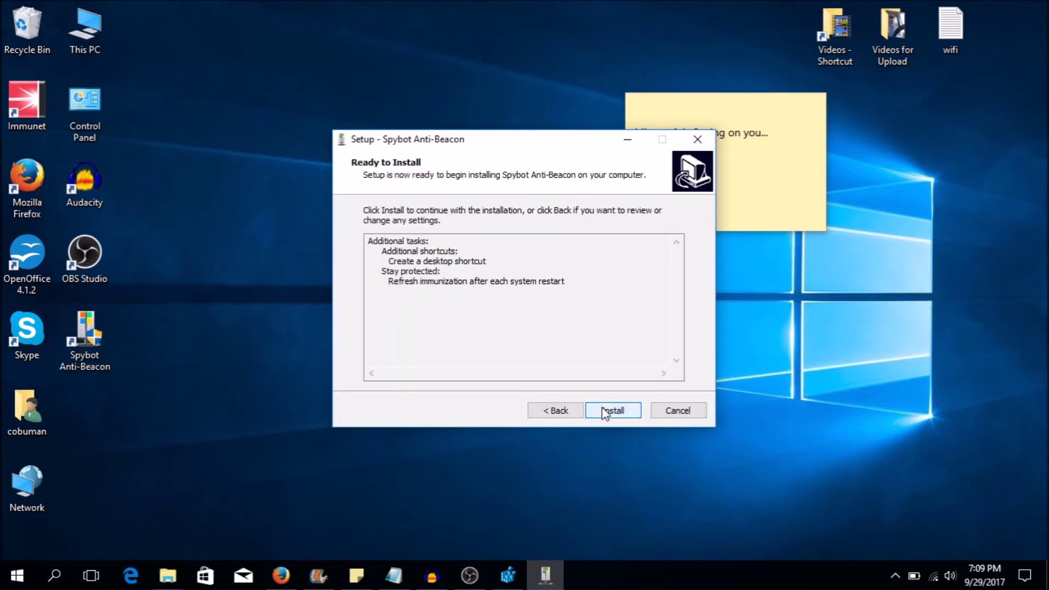
pyautogui.click(605, 414)
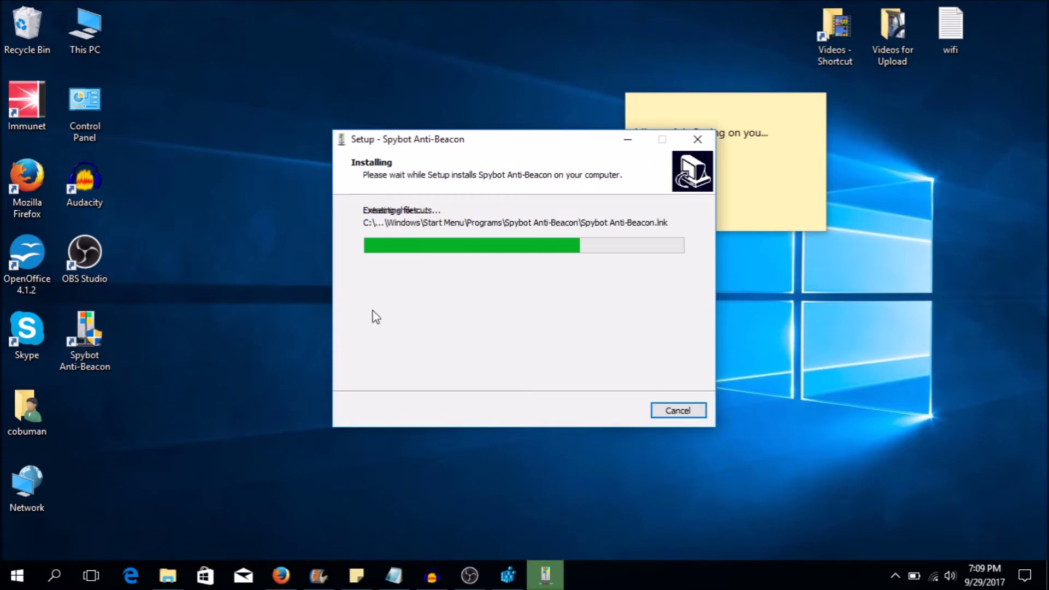
pyautogui.click(606, 412)
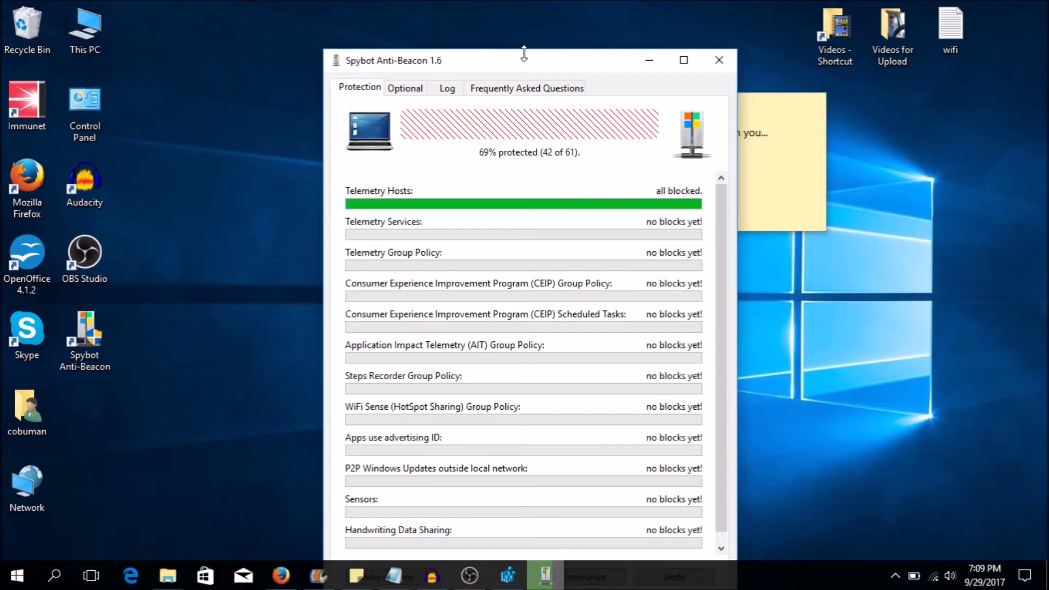
# Step: Maximize Anti-Beacon and undo every existing telemetry block so no protection is applied
pyautogui.moveTo(525, 61); pyautogui.dragTo(522, 1)
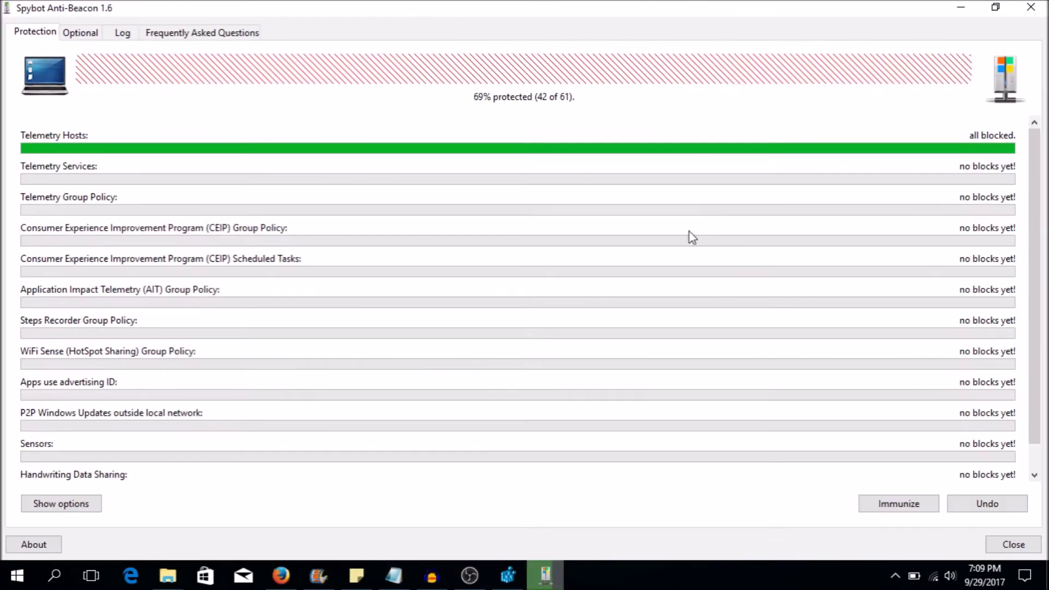
pyautogui.moveTo(1034, 180); pyautogui.dragTo(1032, 227)
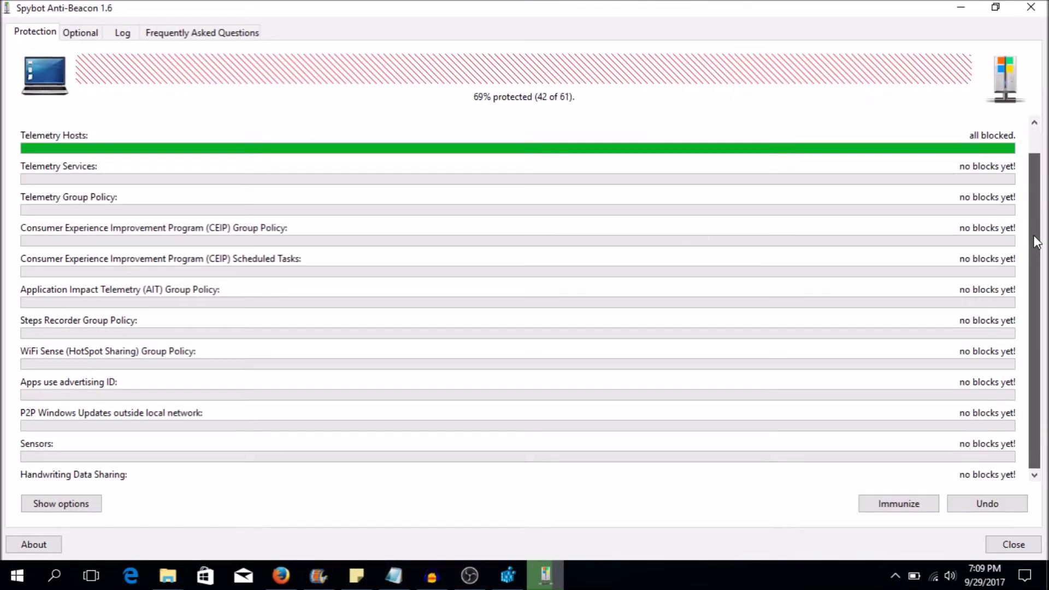
pyautogui.click(987, 504)
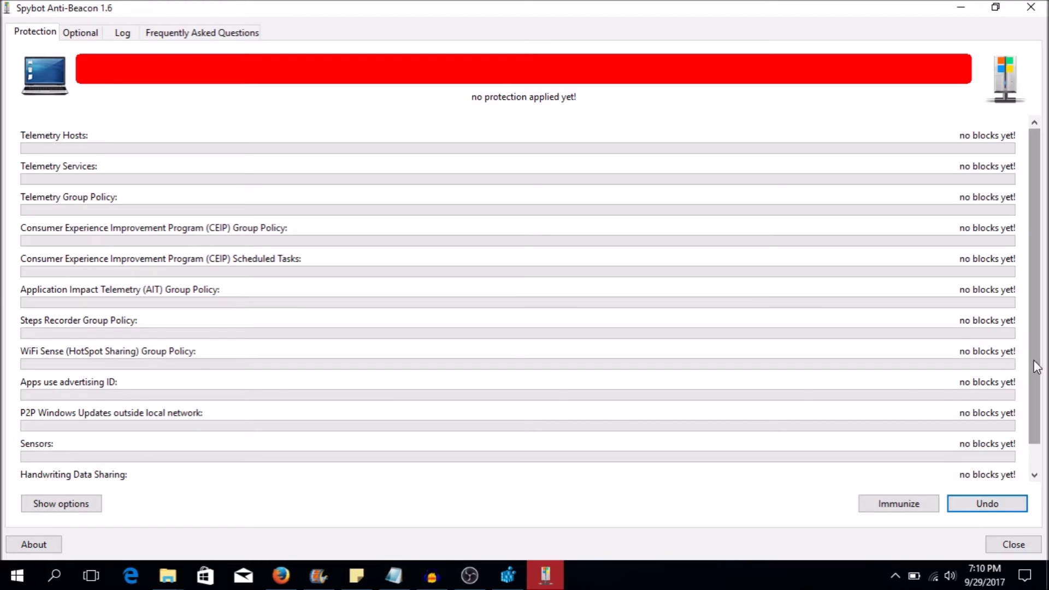
pyautogui.scroll(-1, 1037, 417)
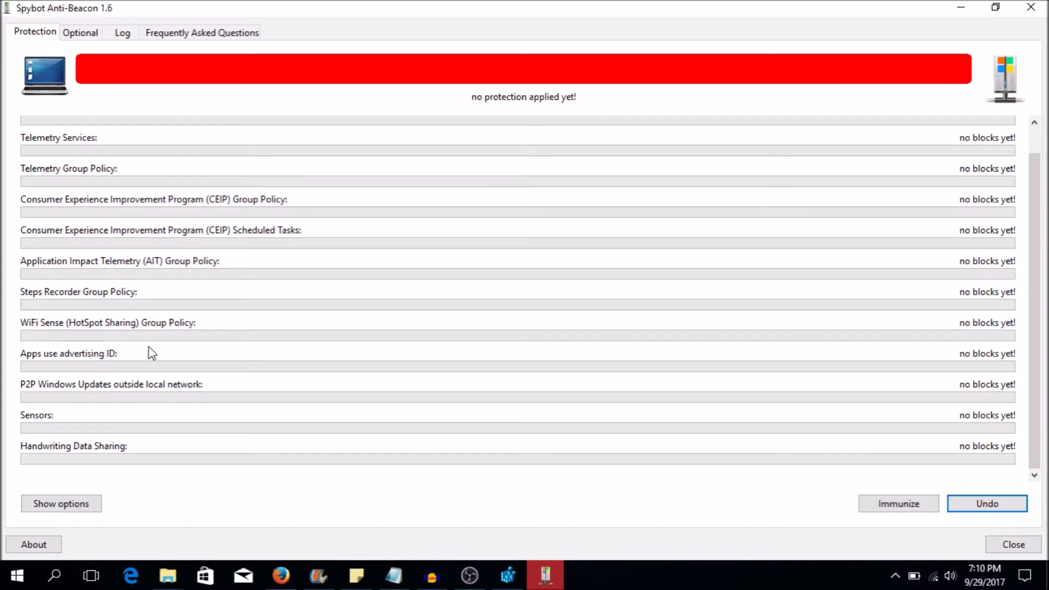
pyautogui.click(16, 575)
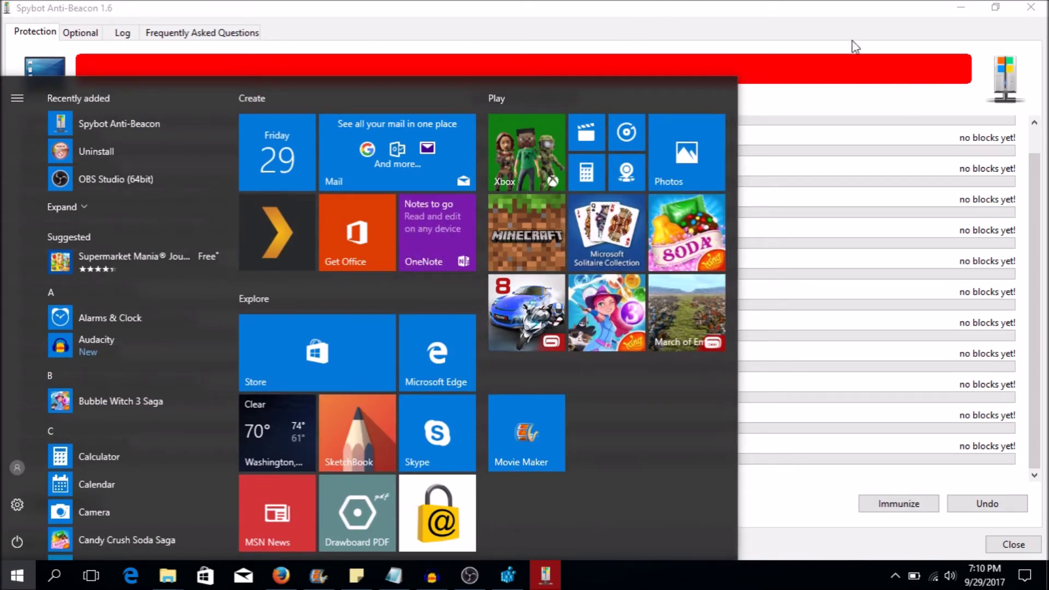
pyautogui.click(385, 15)
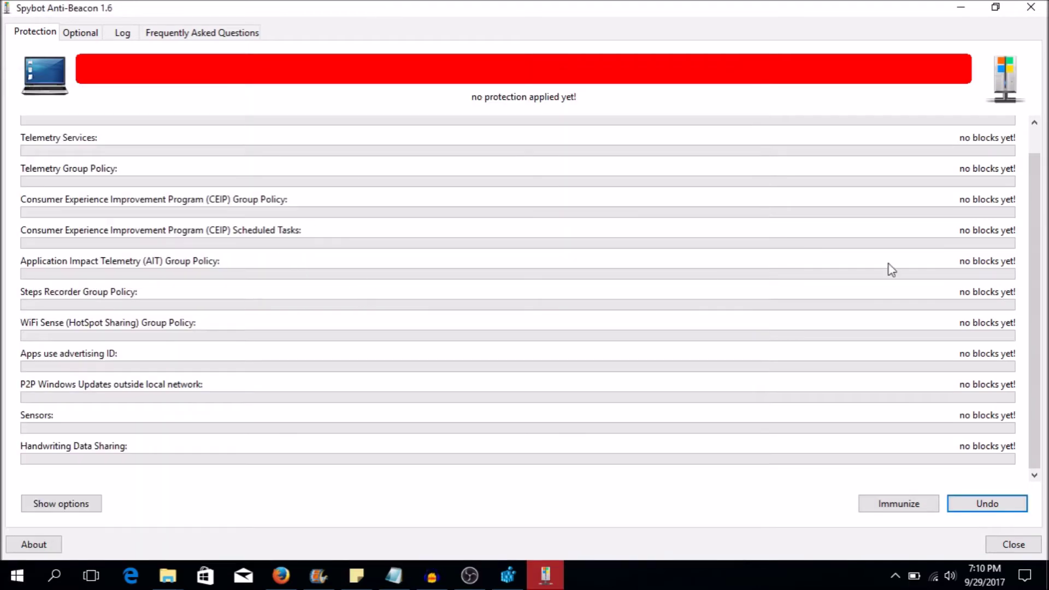
pyautogui.moveTo(1032, 254); pyautogui.dragTo(1027, 205)
pyautogui.moveTo(1031, 350); pyautogui.dragTo(1025, 310)
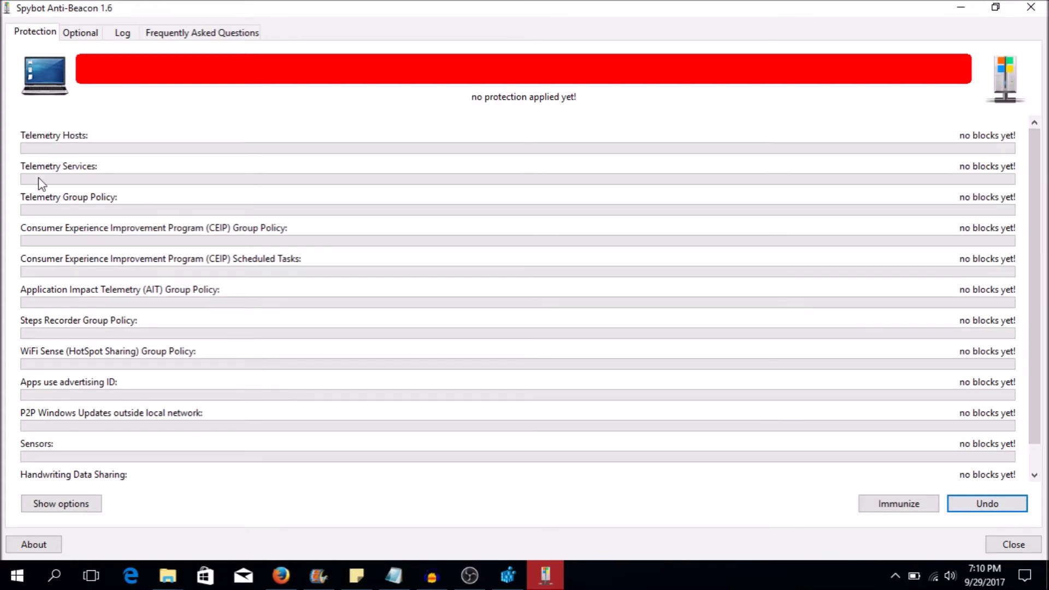
pyautogui.click(897, 503)
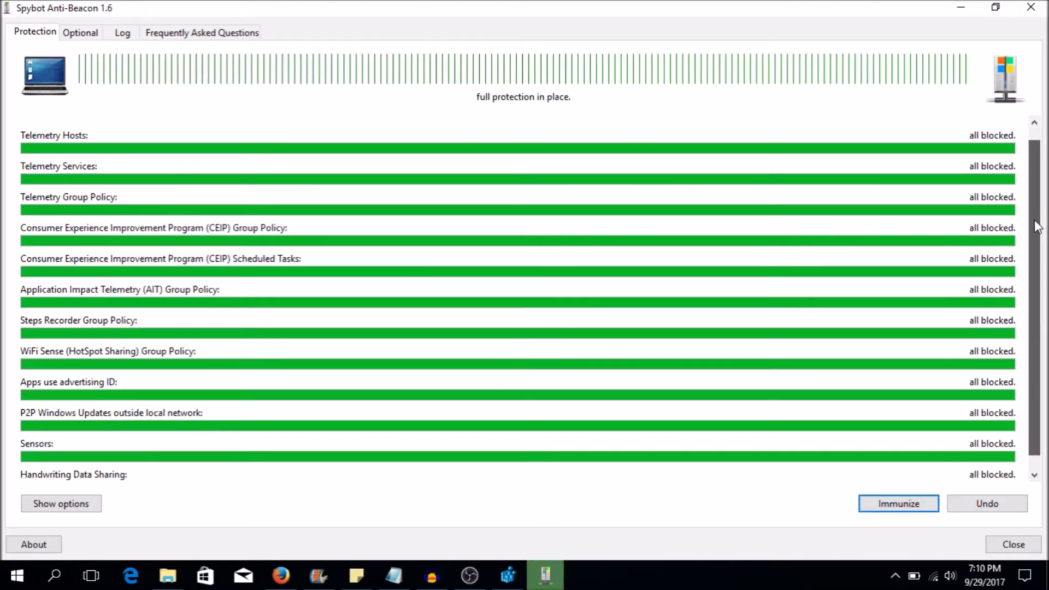
pyautogui.scroll(-1, 1033, 222)
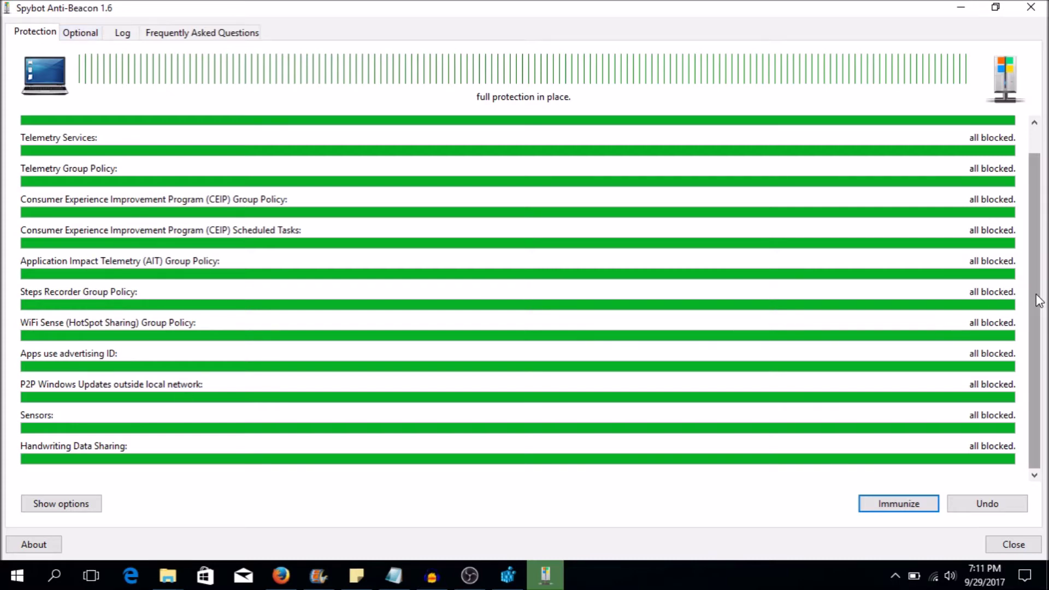
pyautogui.scroll(-1, 1039, 273)
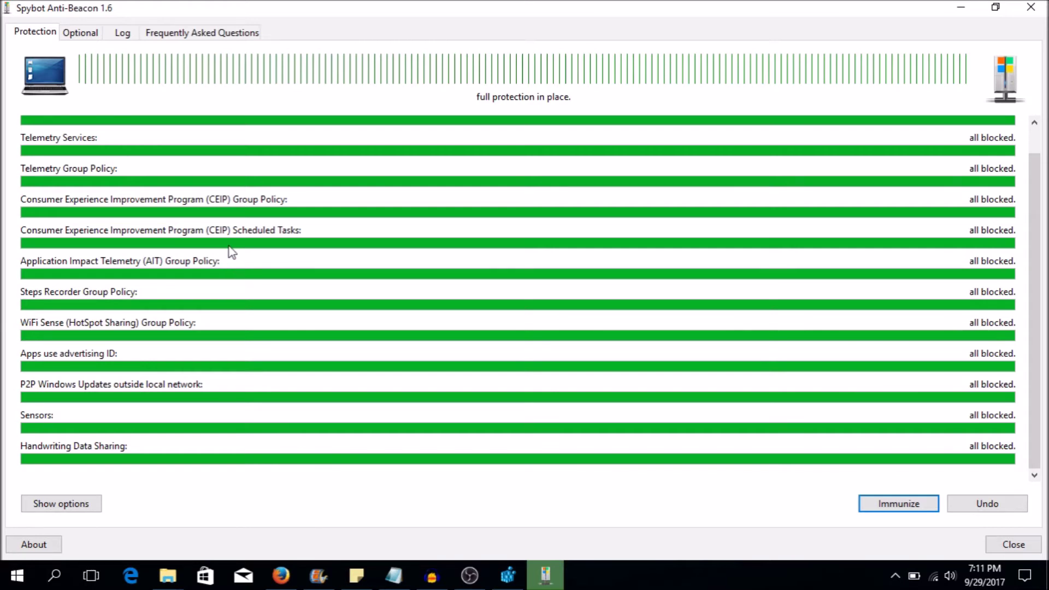
pyautogui.click(82, 33)
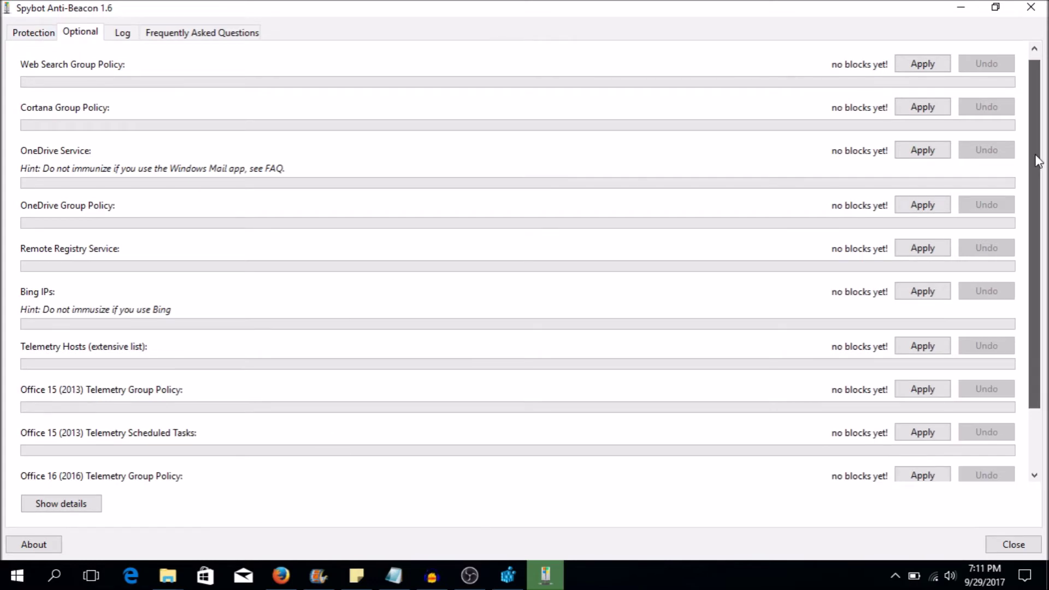
# Step: Apply blocks to the optional Bing IPs and Telemetry Hosts items, then return to Protection
pyautogui.moveTo(1039, 161); pyautogui.dragTo(1032, 233)
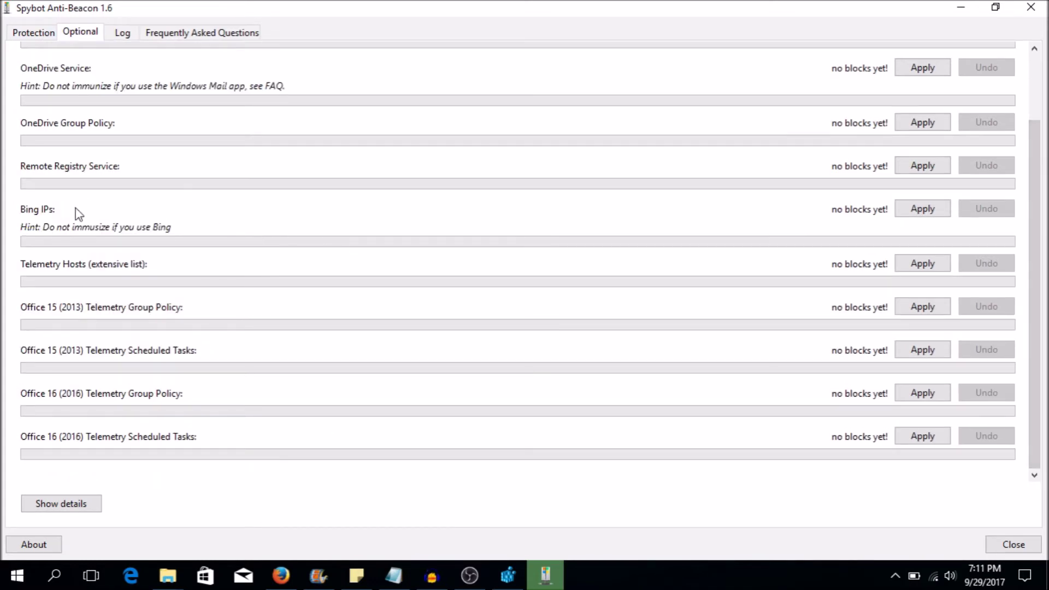
pyautogui.click(923, 212)
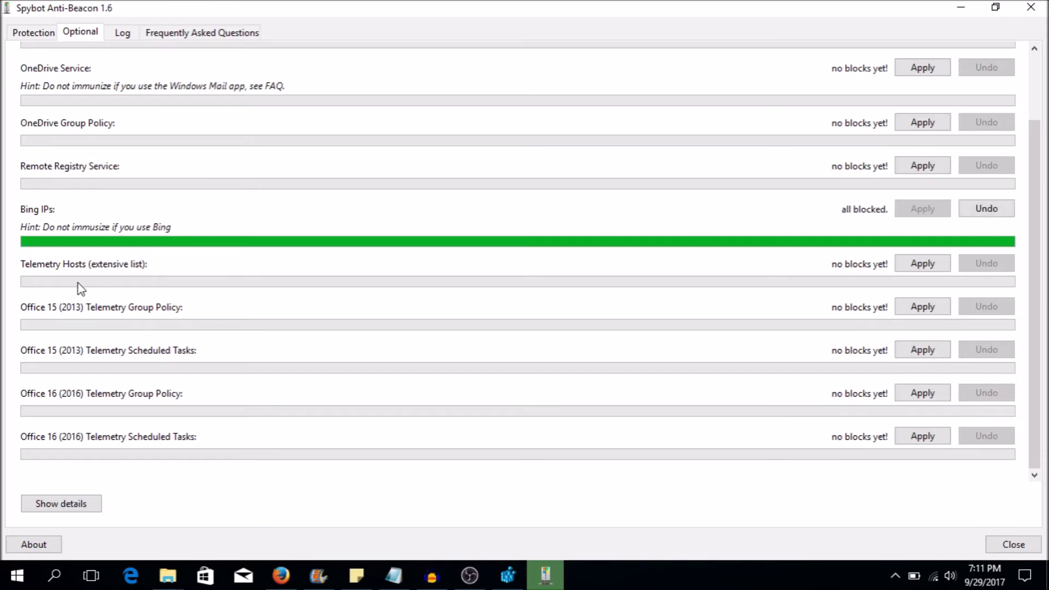
pyautogui.click(926, 265)
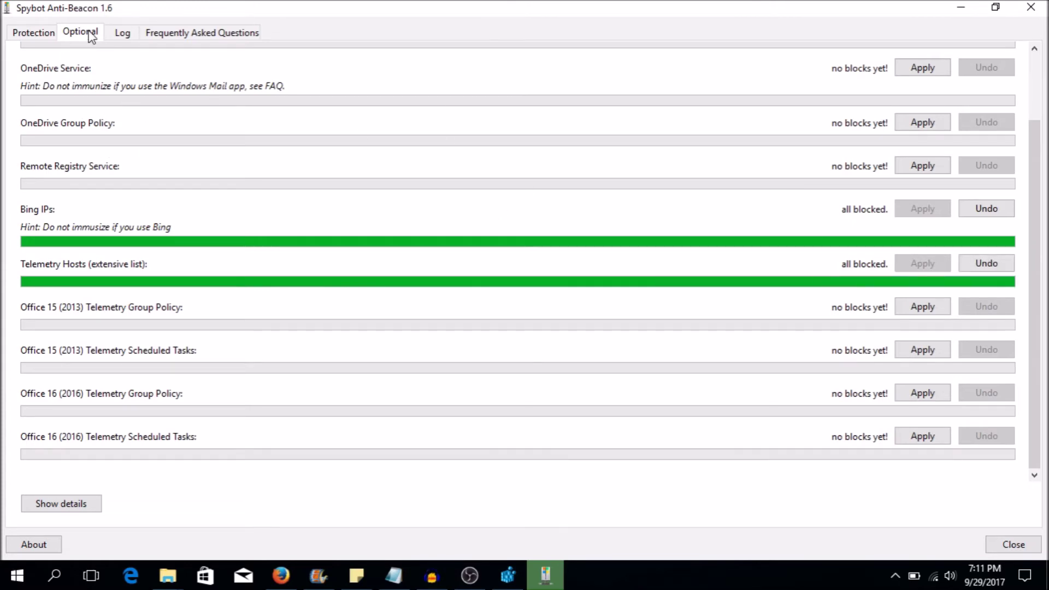
pyautogui.click(36, 31)
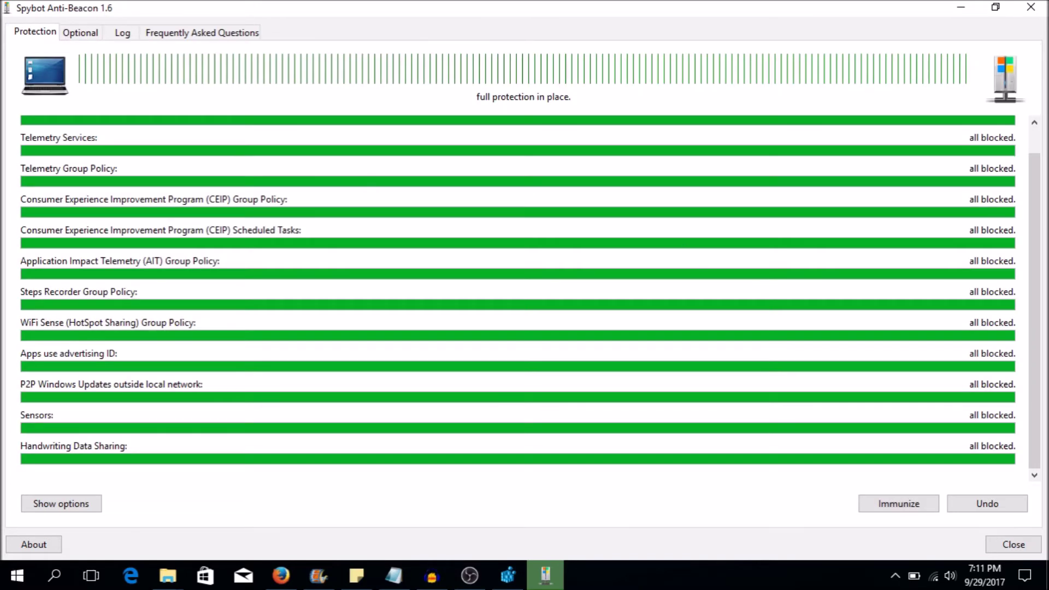
# Step: Turn on Show options and scroll through the registry, service and task details of each item
pyautogui.scroll(1, 1036, 202)
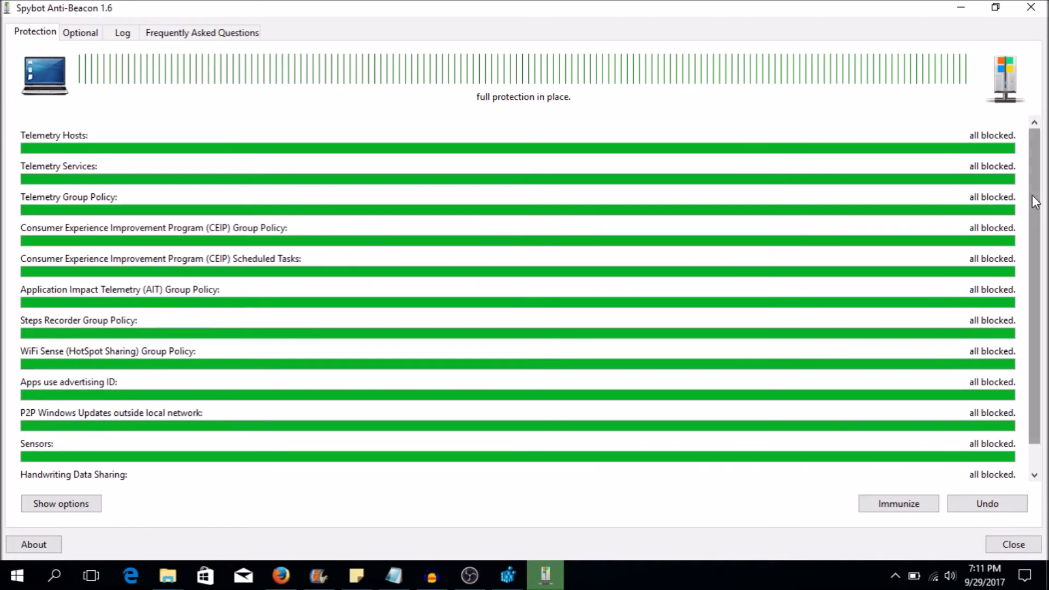
pyautogui.click(62, 505)
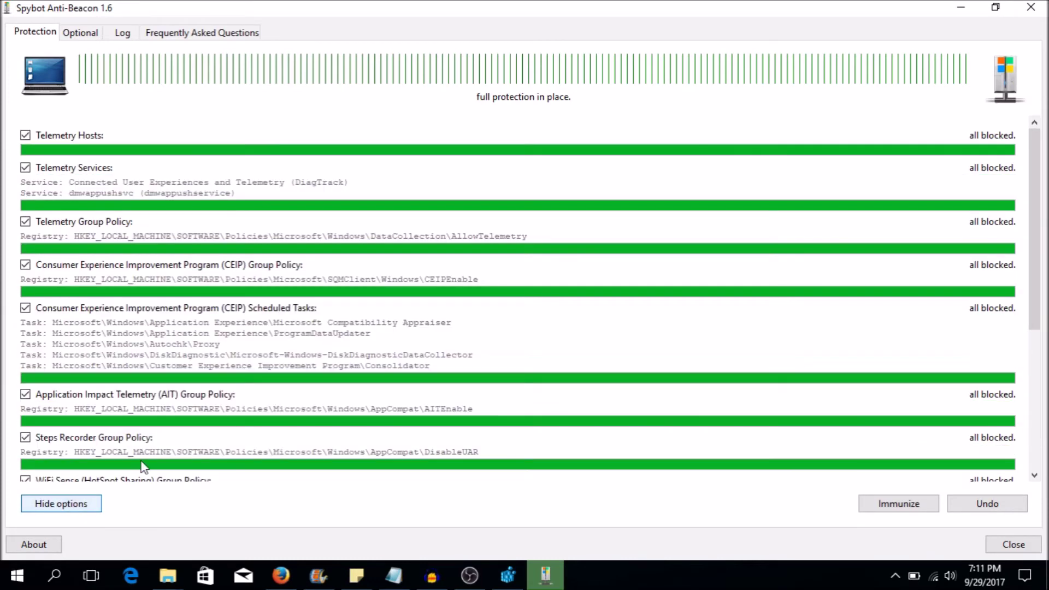
pyautogui.click(61, 505)
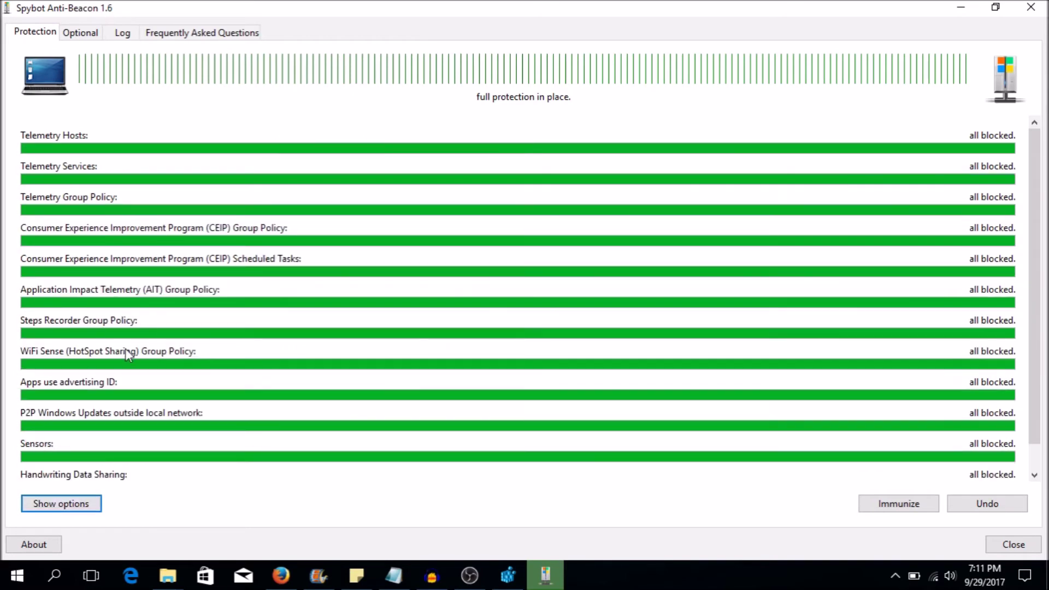
pyautogui.click(72, 507)
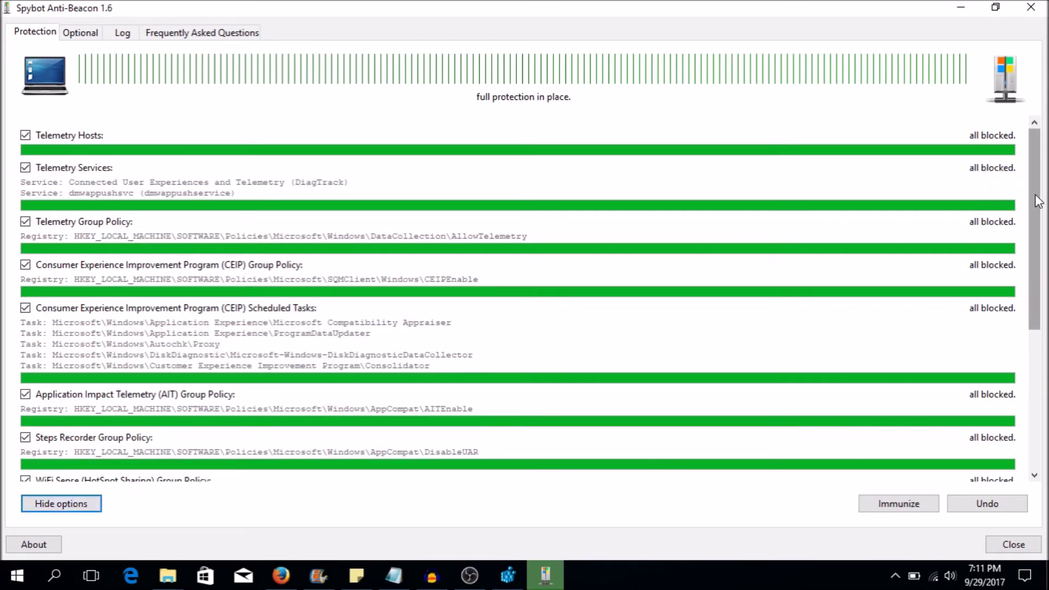
pyautogui.moveTo(1035, 201); pyautogui.dragTo(1036, 318)
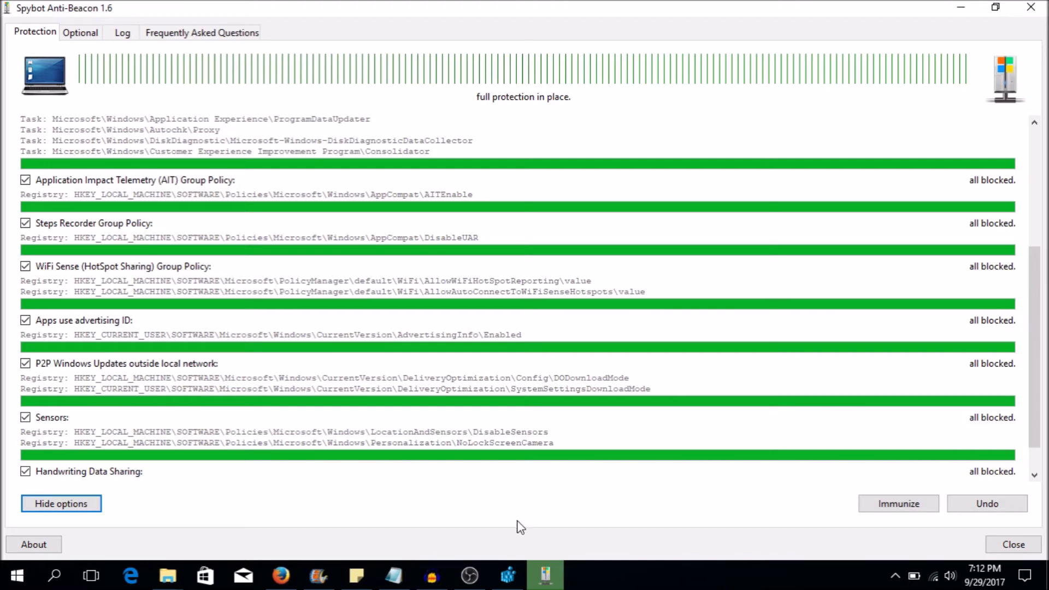
# Step: In Registry Editor, expand HKEY_CURRENT_USER\Software\Microsoft in the key tree
pyautogui.click(510, 575)
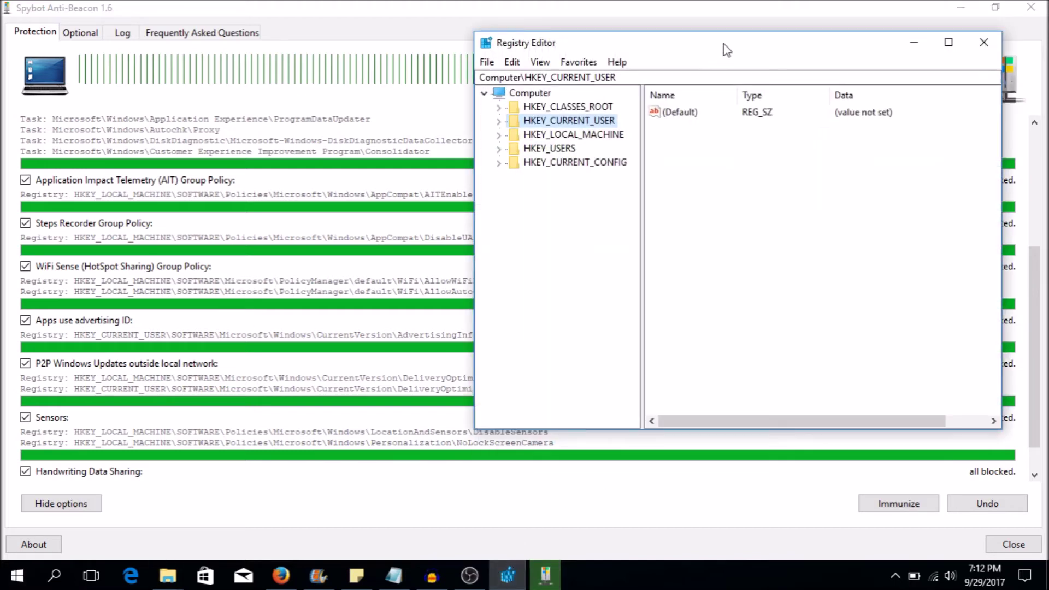
pyautogui.moveTo(726, 45)
pyautogui.mouseDown()
pyautogui.moveTo(681, 42)
pyautogui.moveTo(748, 44)
pyautogui.mouseUp()
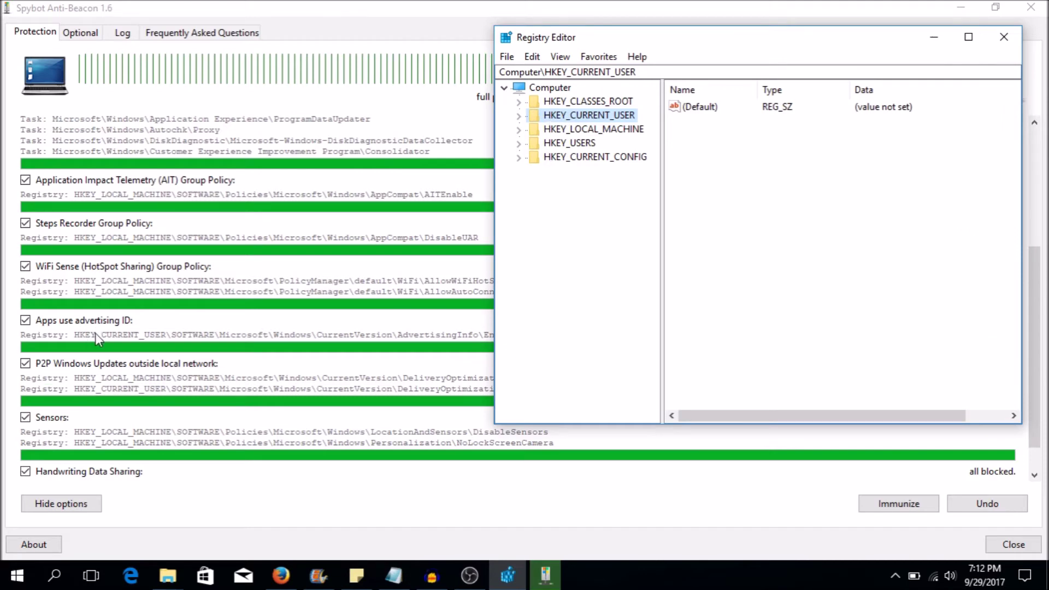
pyautogui.click(520, 116)
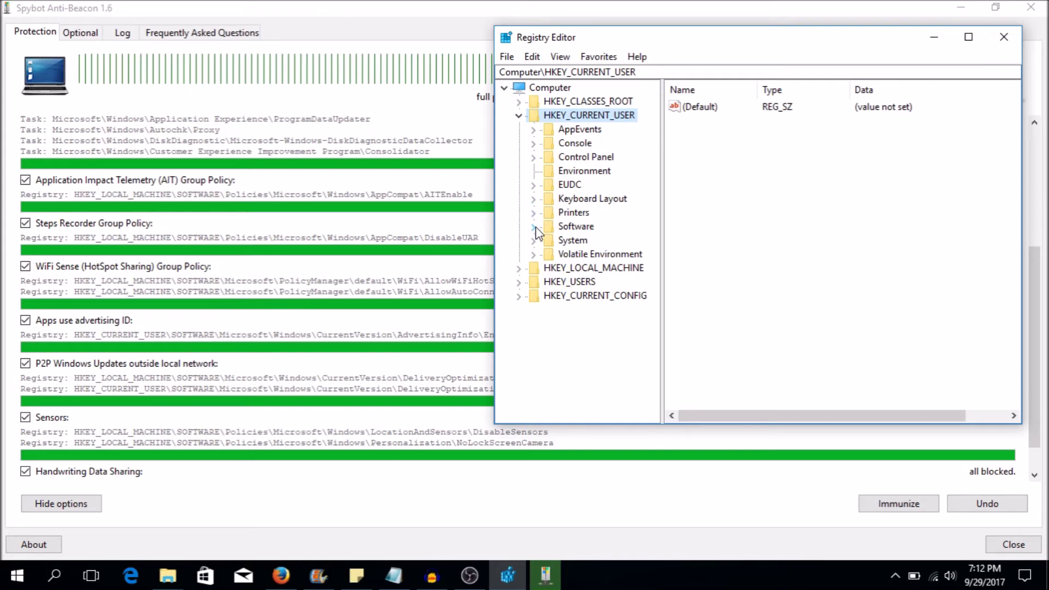
pyautogui.click(576, 229)
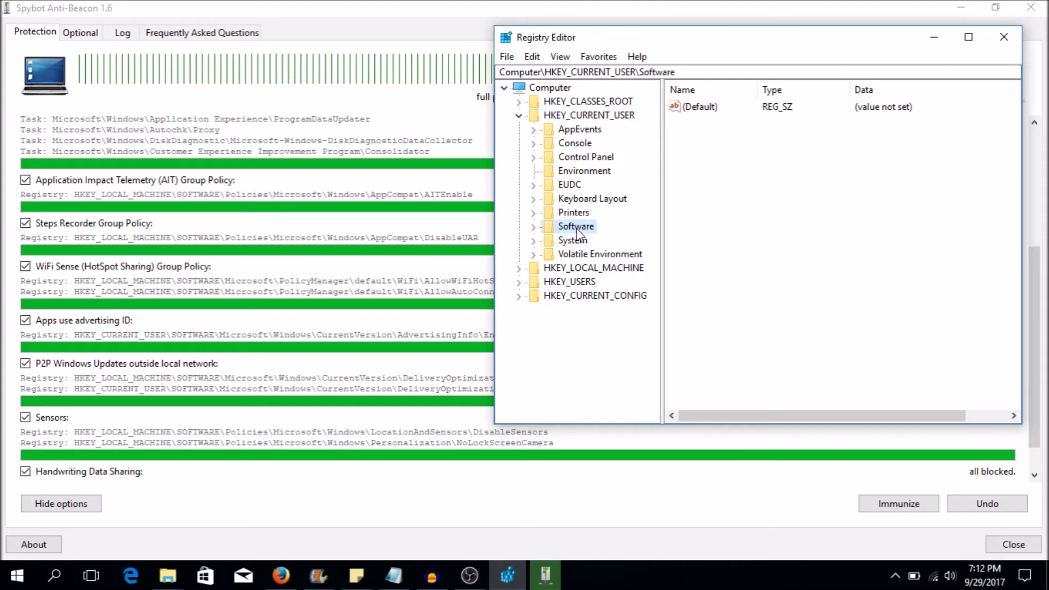
pyautogui.click(534, 228)
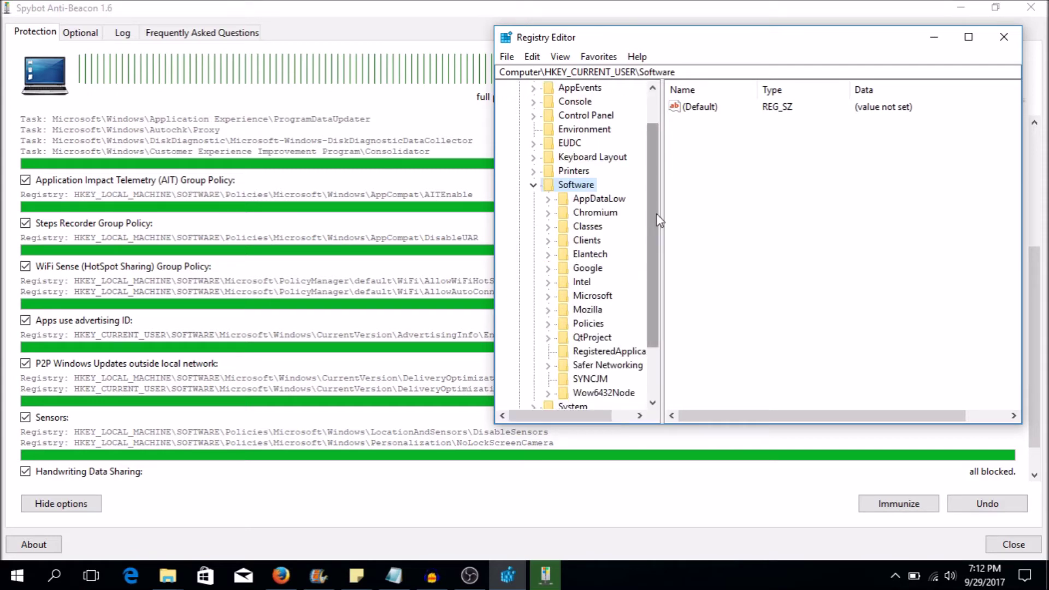
pyautogui.scroll(-1, 658, 222)
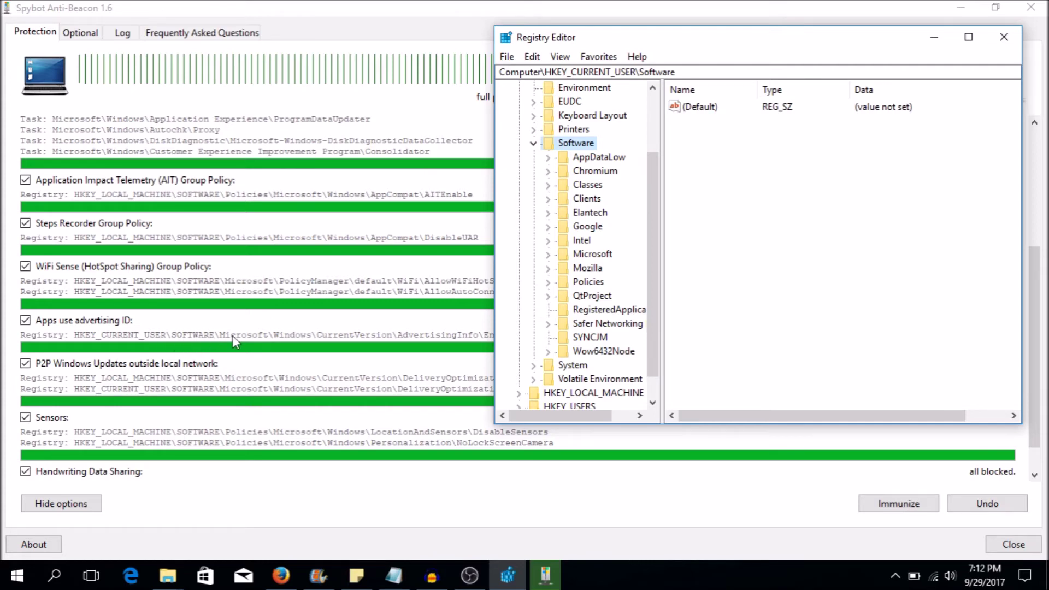
pyautogui.click(593, 256)
pyautogui.click(550, 254)
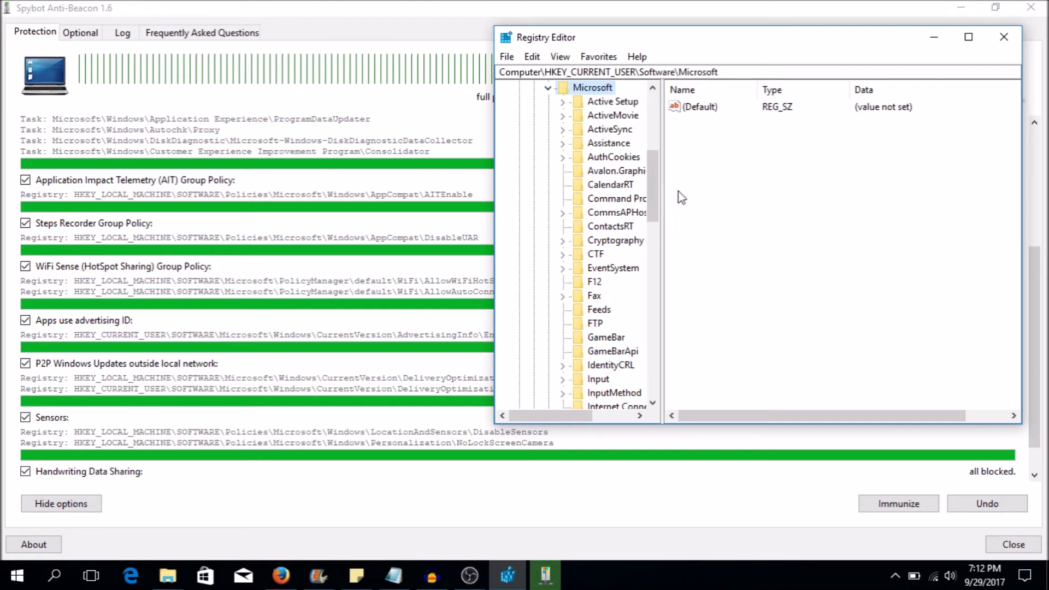
# Step: Expand the Windows key and select CurrentVersion
pyautogui.moveTo(652, 192); pyautogui.dragTo(652, 195)
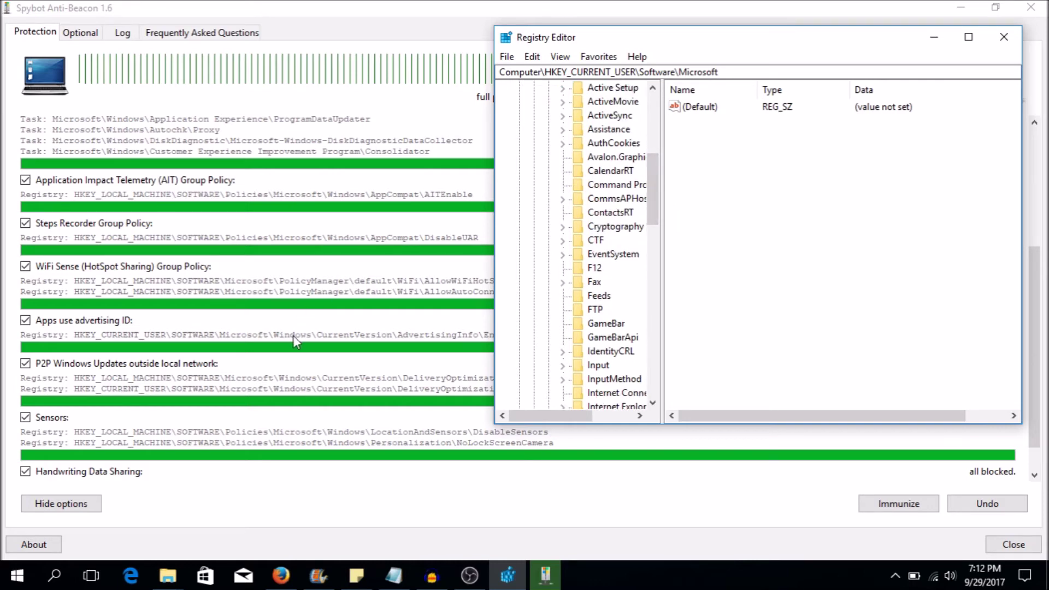
pyautogui.moveTo(648, 175); pyautogui.dragTo(650, 329)
pyautogui.click(592, 282)
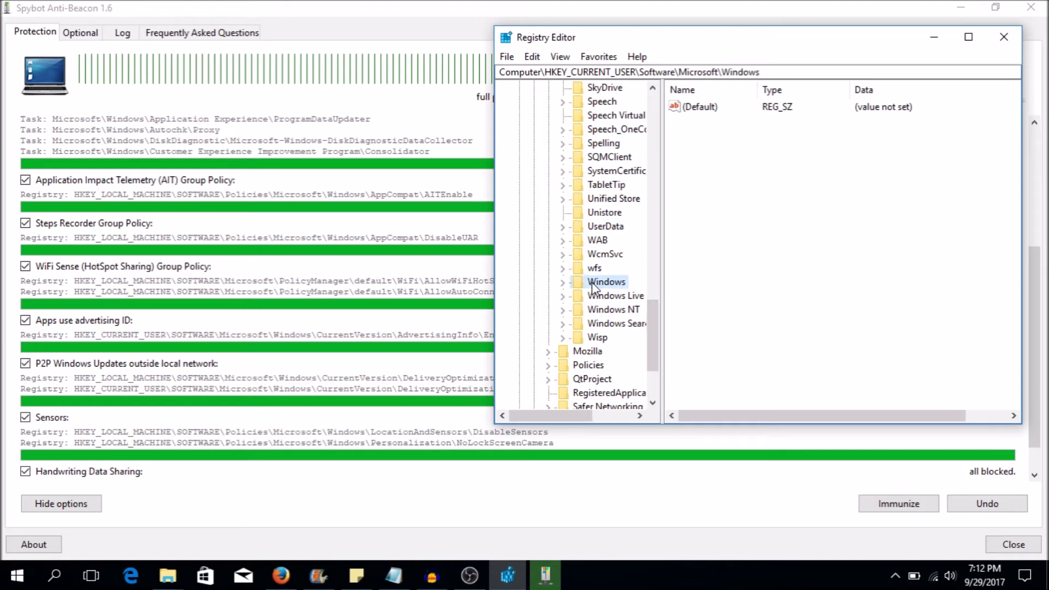
pyautogui.click(563, 282)
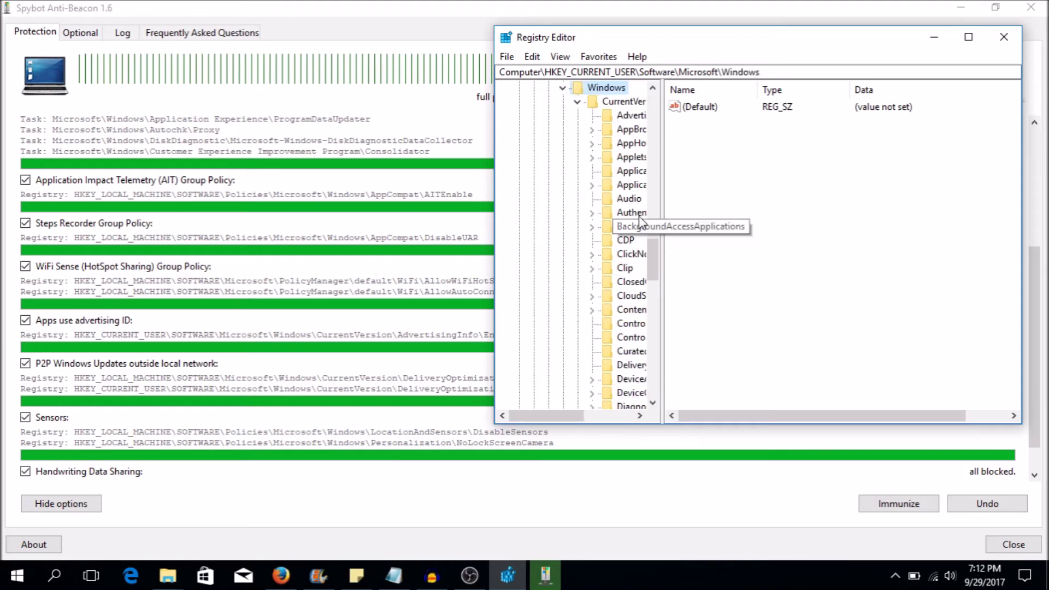
pyautogui.click(578, 102)
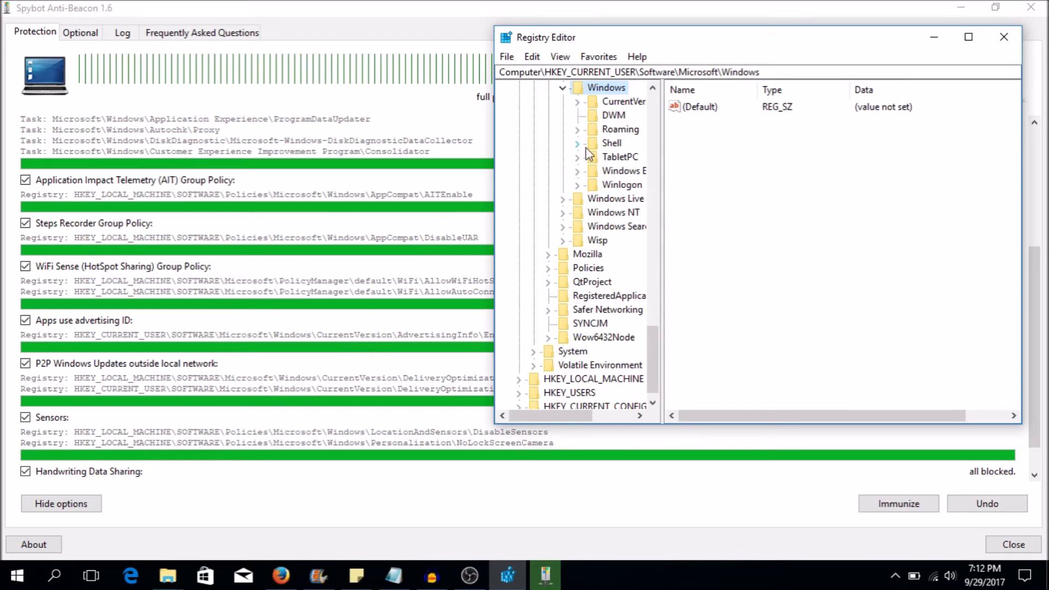
pyautogui.click(621, 102)
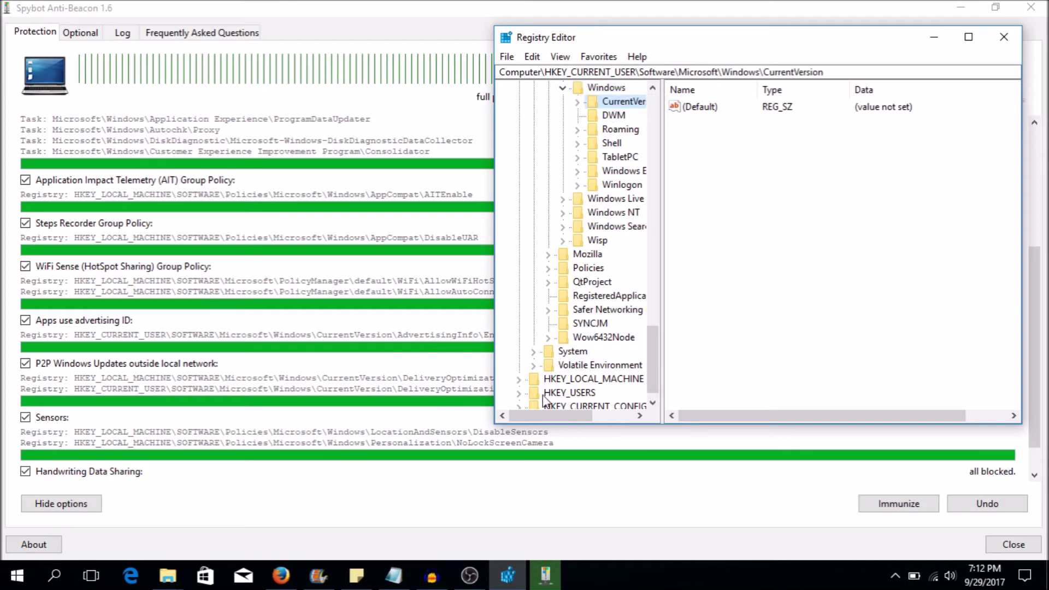
# Step: Widen the window and key tree, then expand CurrentVersion to reveal AdvertisingInfo
pyautogui.moveTo(551, 419); pyautogui.dragTo(572, 414)
pyautogui.moveTo(495, 422); pyautogui.dragTo(367, 417)
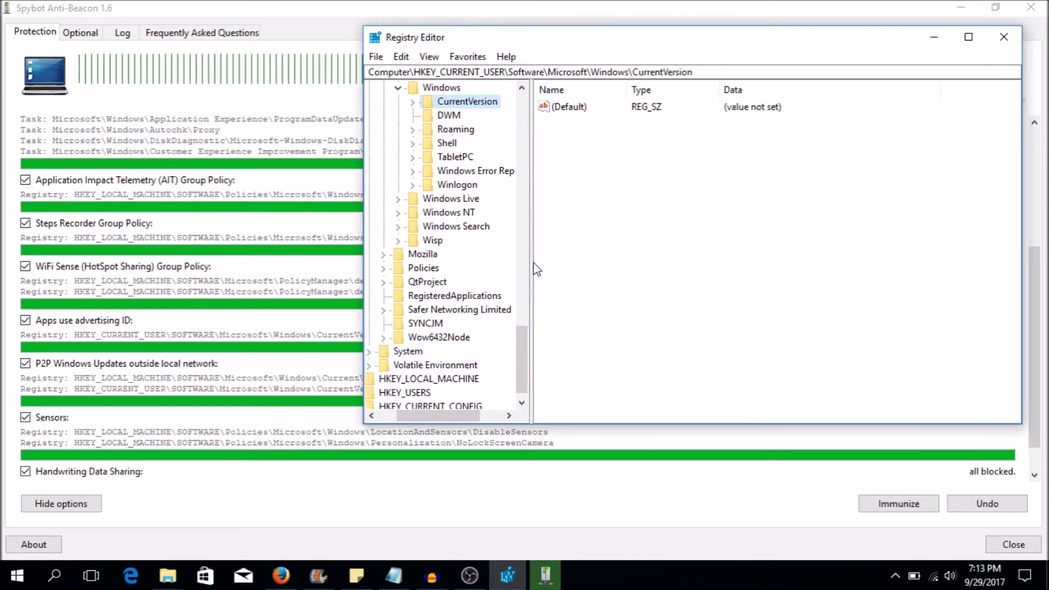
pyautogui.moveTo(533, 263); pyautogui.dragTo(661, 258)
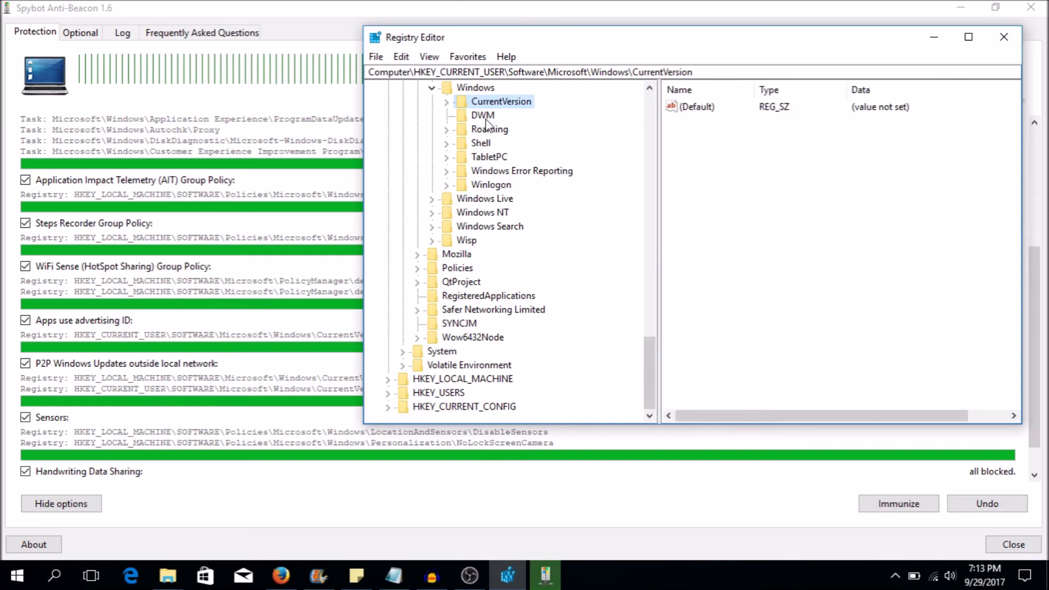
pyautogui.click(446, 103)
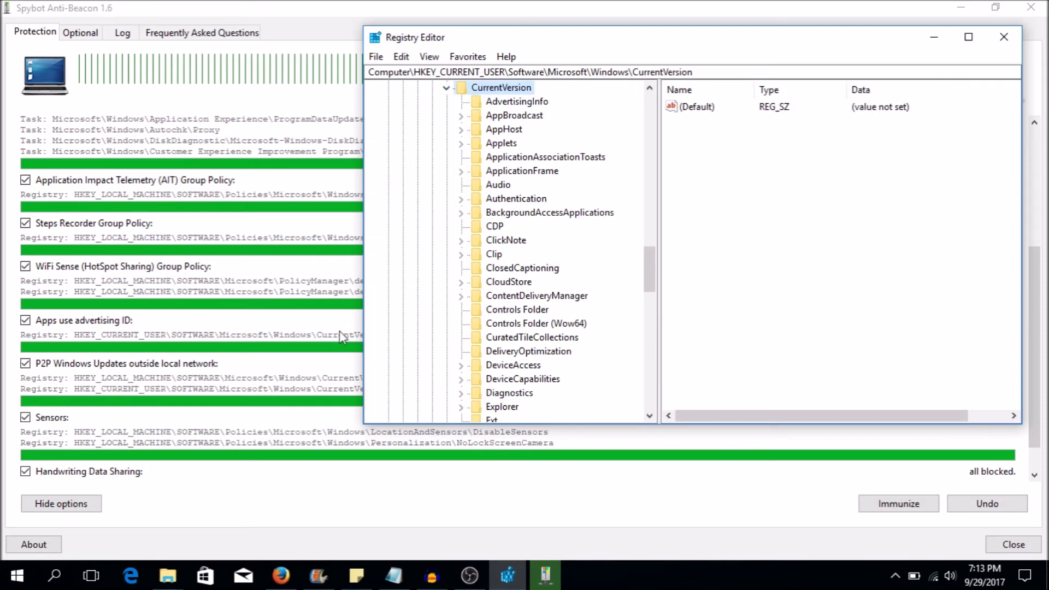
pyautogui.click(308, 363)
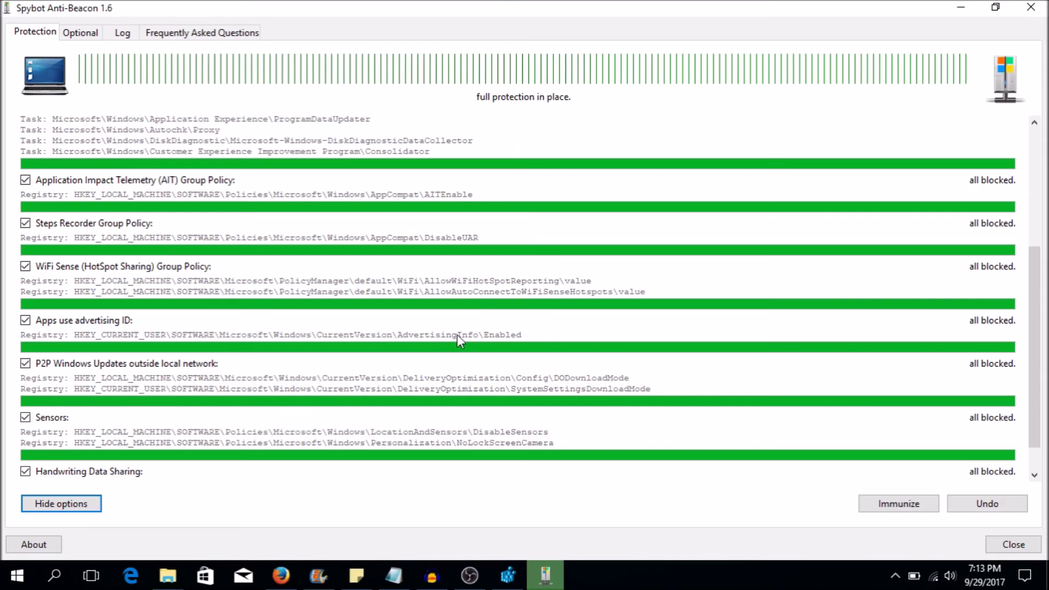
pyautogui.click(508, 576)
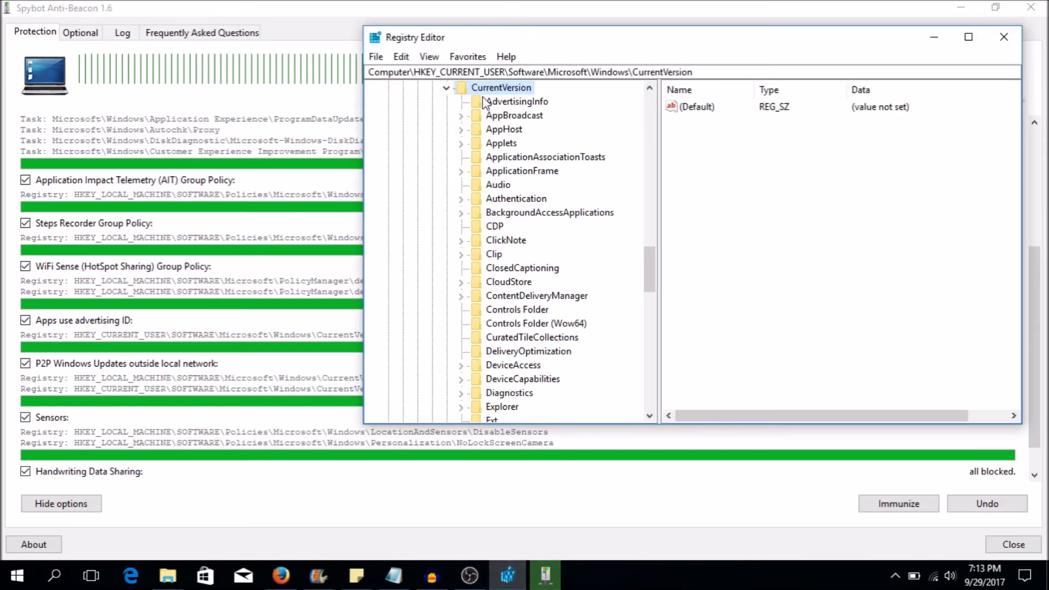
# Step: Select the AdvertisingInfo key and open its Enabled REG_DWORD value, currently 0, for editing
pyautogui.click(494, 104)
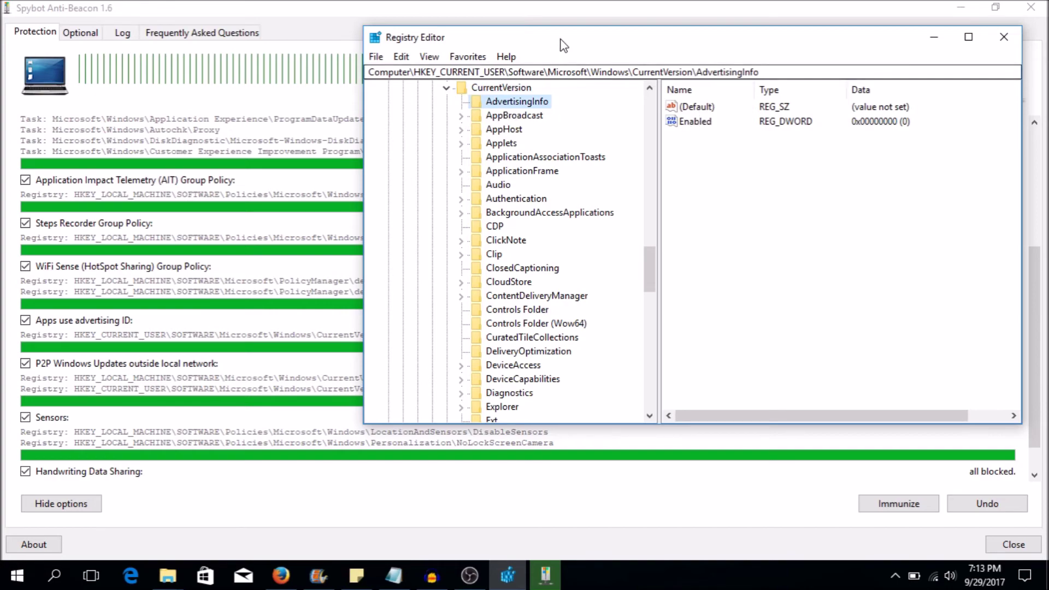
pyautogui.moveTo(571, 30); pyautogui.dragTo(507, 354)
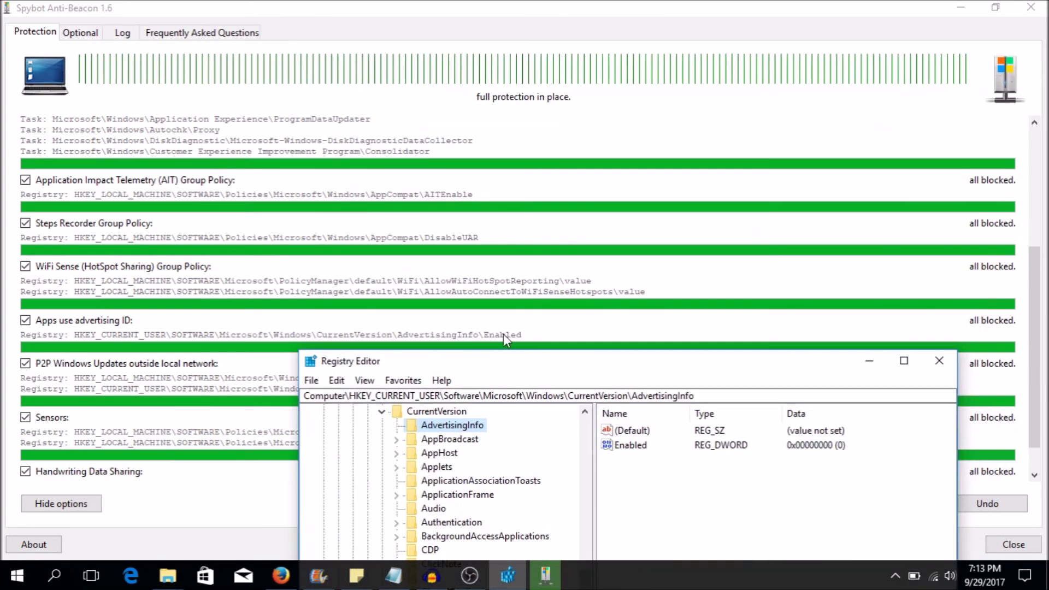
pyautogui.click(634, 446)
pyautogui.moveTo(577, 367); pyautogui.dragTo(453, 363)
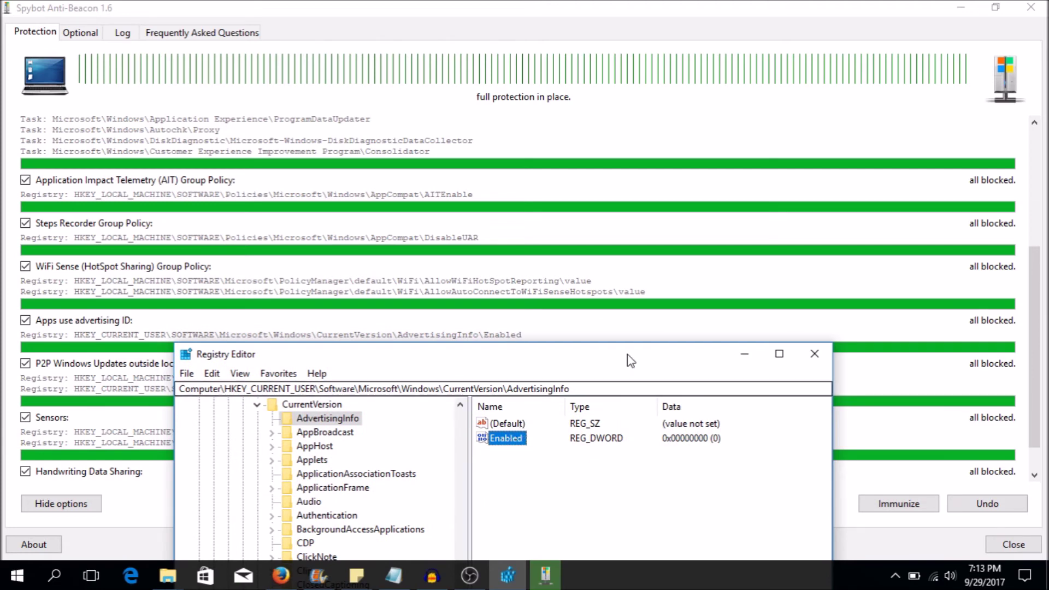
pyautogui.moveTo(628, 358); pyautogui.dragTo(738, 85)
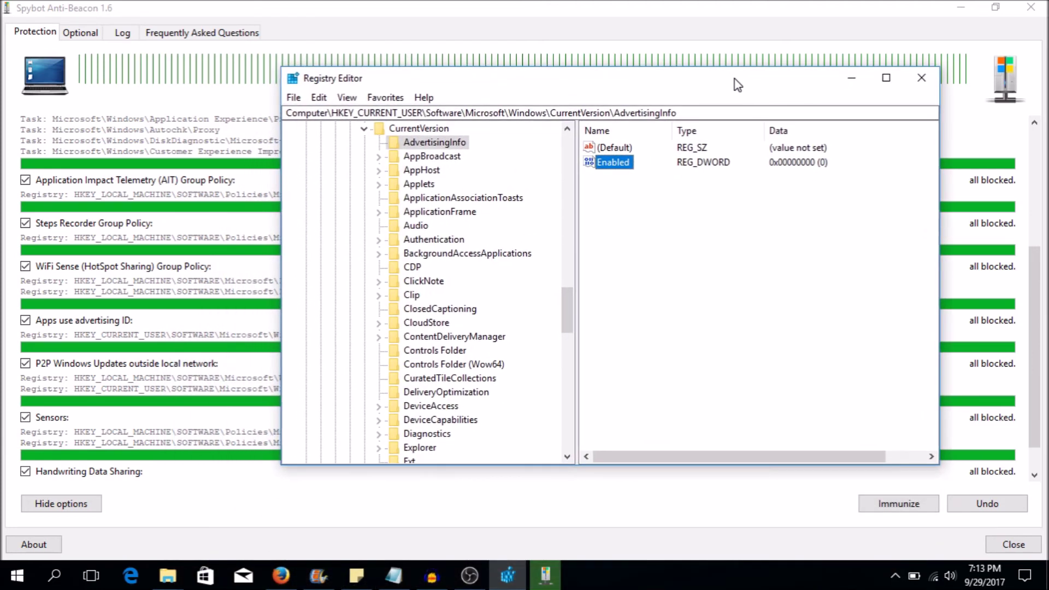
pyautogui.doubleClick(624, 163)
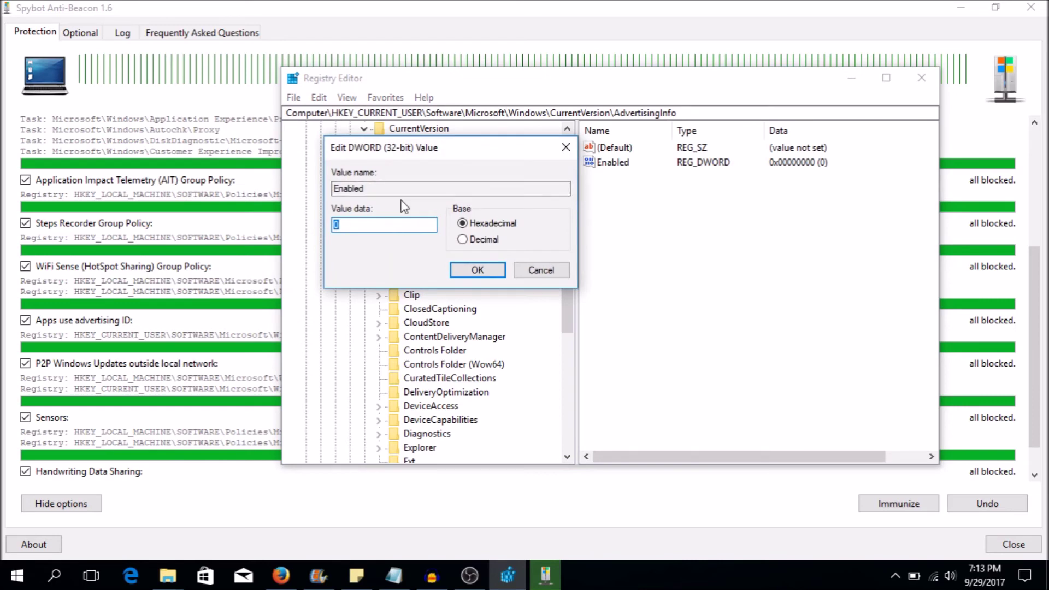
# Step: Set AdvertisingInfo's Enabled value data to 1, confirm it, and close Spybot Anti-Beacon
pyautogui.moveTo(435, 150); pyautogui.dragTo(703, 187)
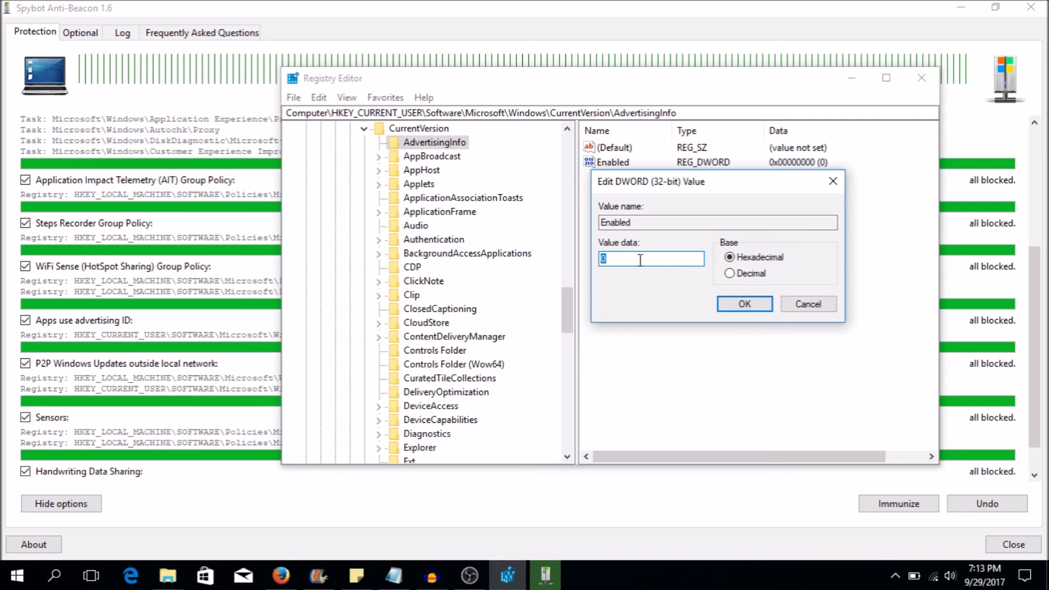
pyautogui.click(655, 18)
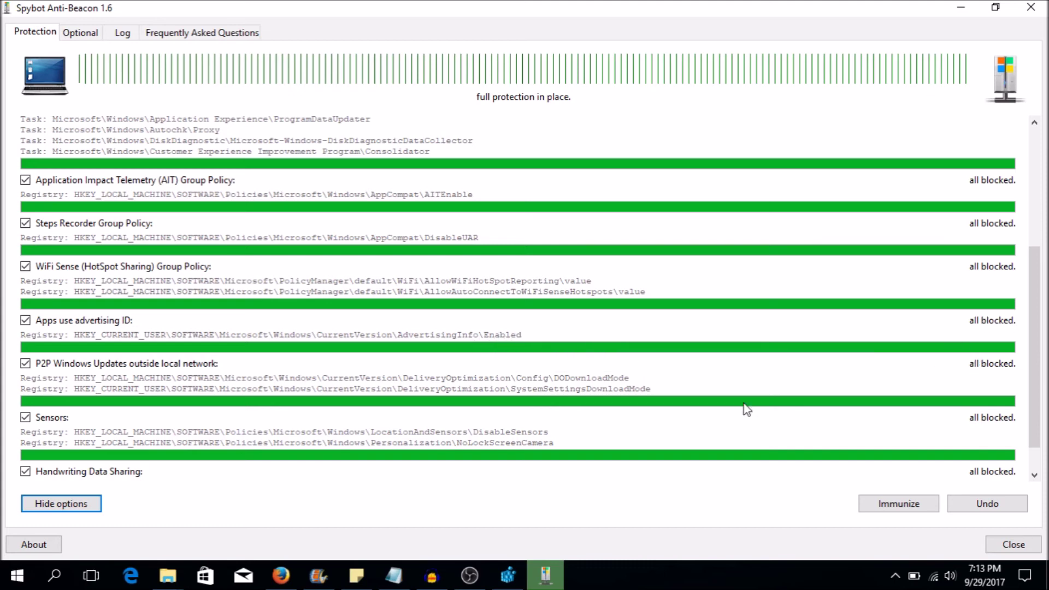
pyautogui.click(508, 575)
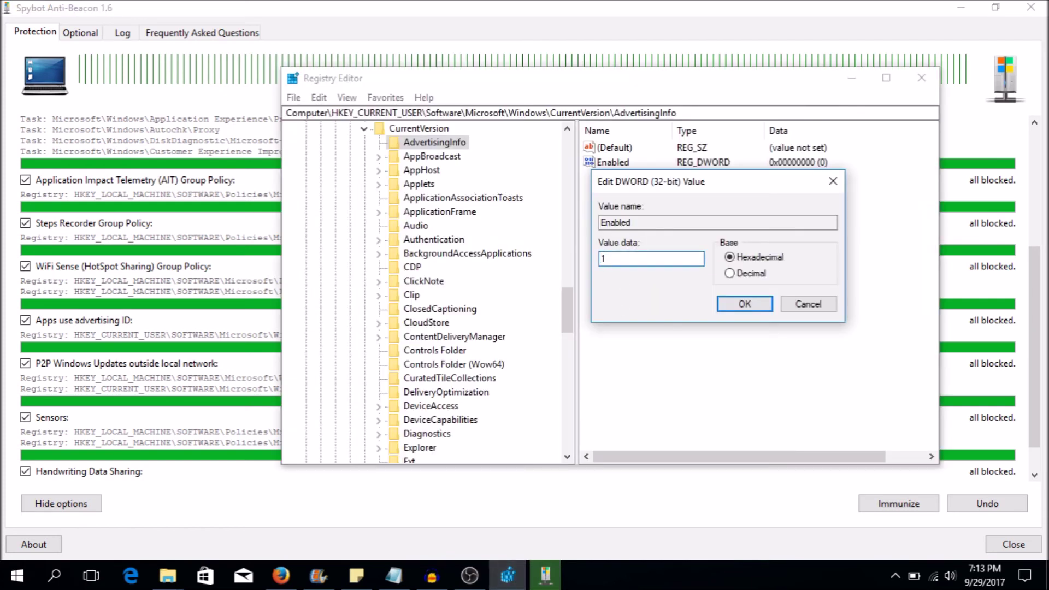
pyautogui.click(746, 306)
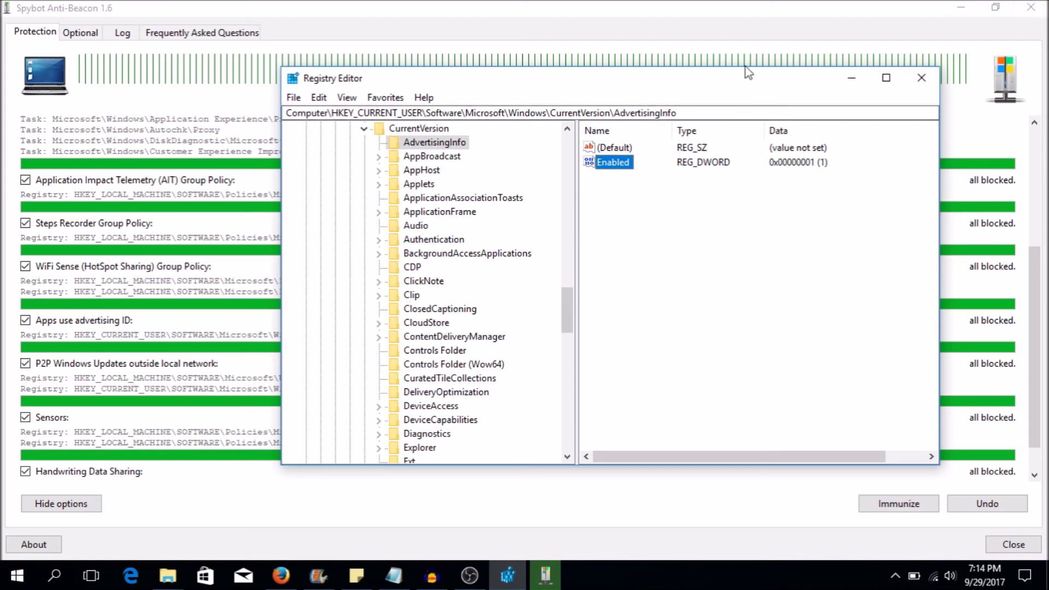
pyautogui.click(1043, 13)
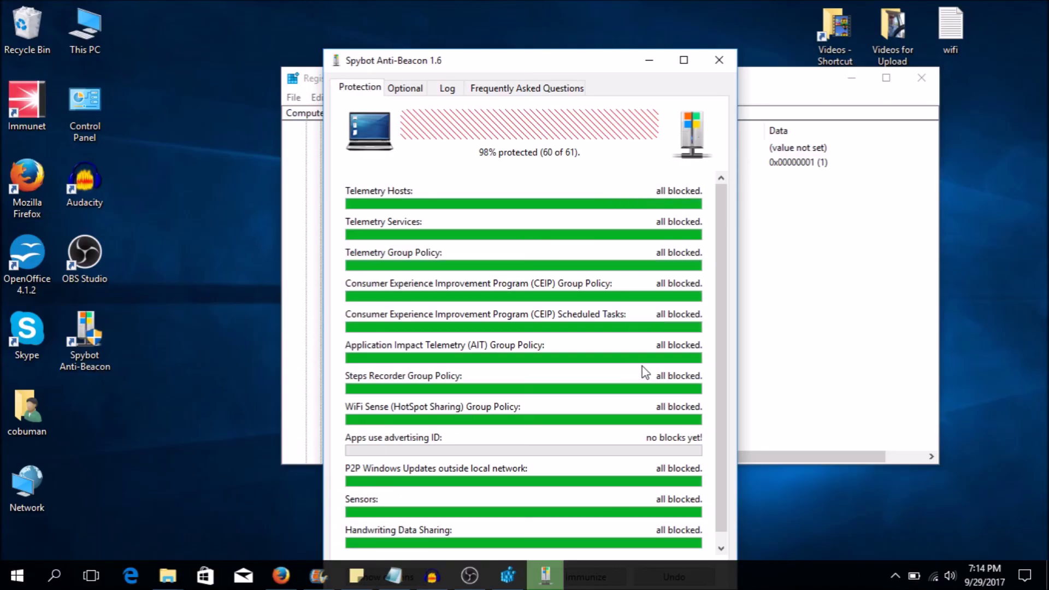
# Step: Maximize the relaunched Anti-Beacon, show item details, and scroll to Apps use advertising ID
pyautogui.moveTo(510, 61); pyautogui.dragTo(221, 1)
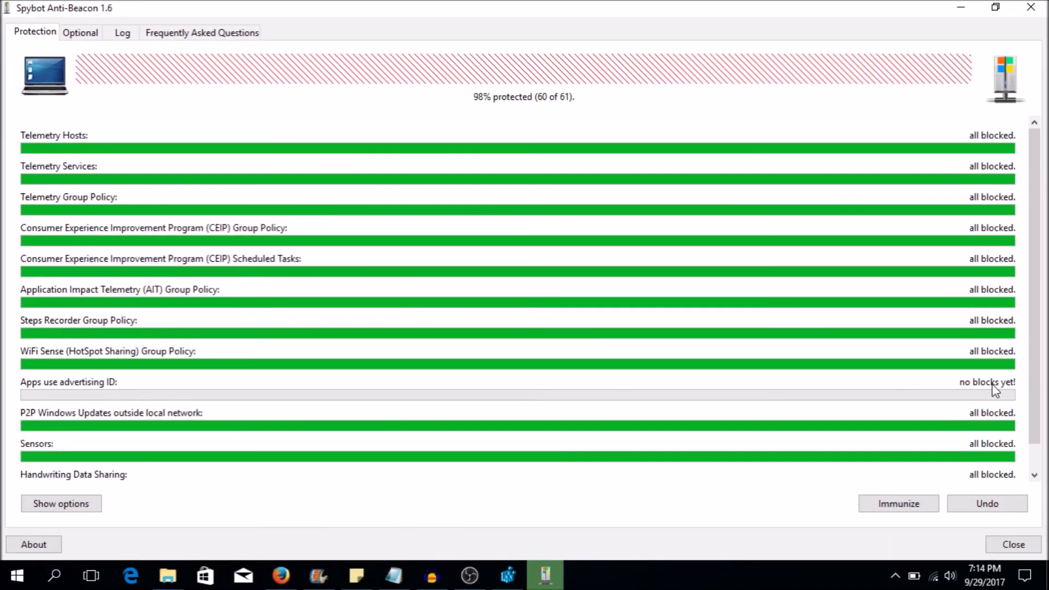
pyautogui.click(508, 577)
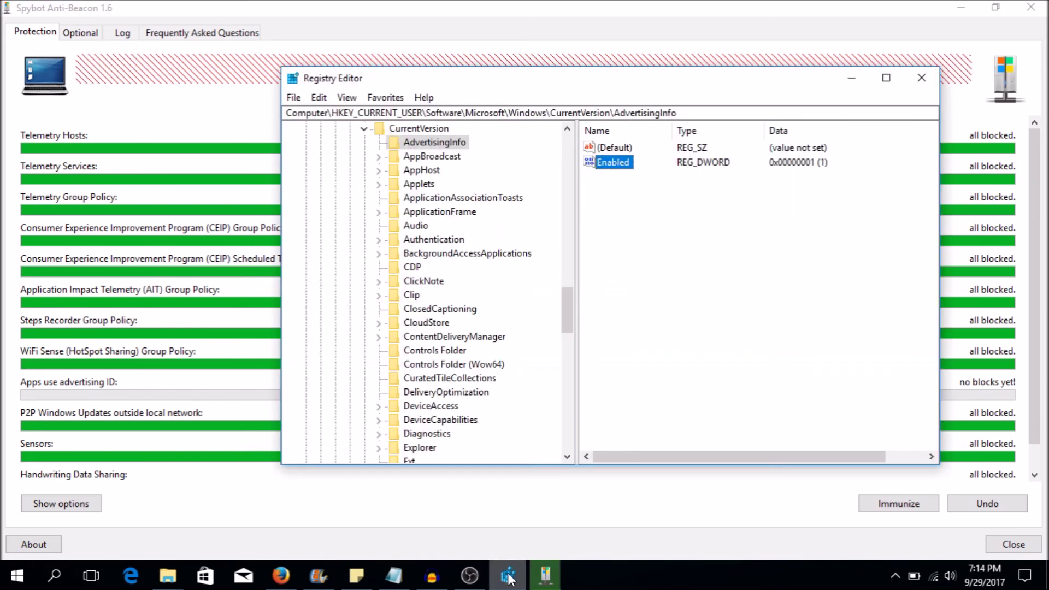
pyautogui.click(129, 110)
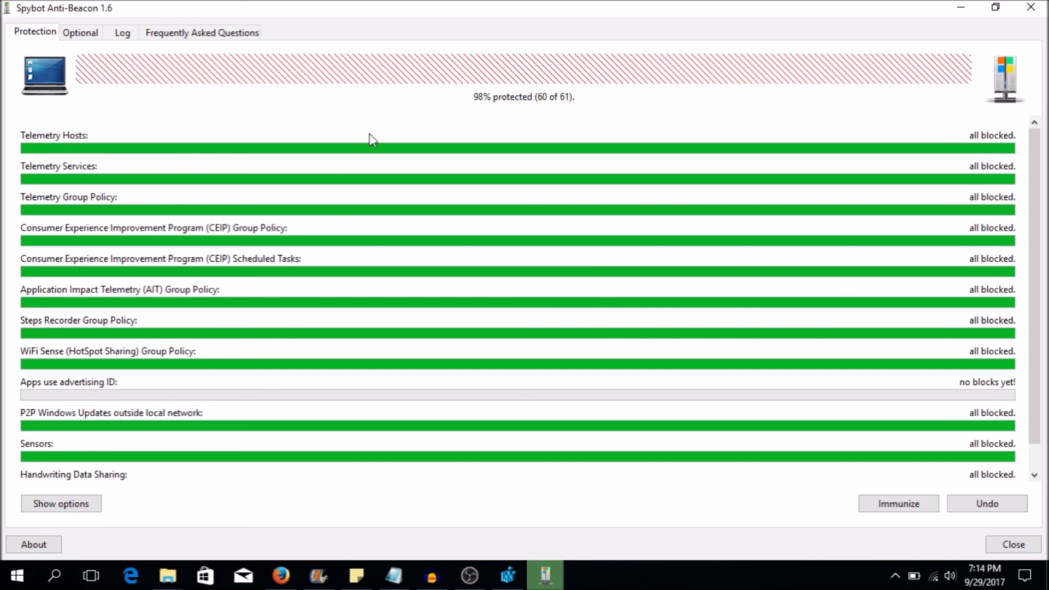
pyautogui.click(60, 504)
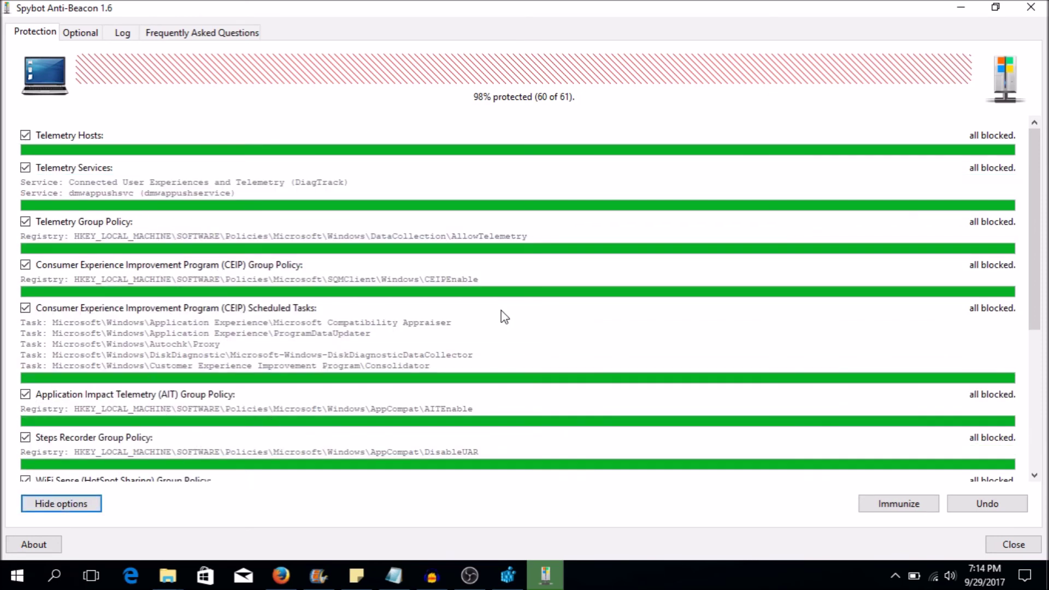
pyautogui.moveTo(1033, 227); pyautogui.dragTo(1033, 284)
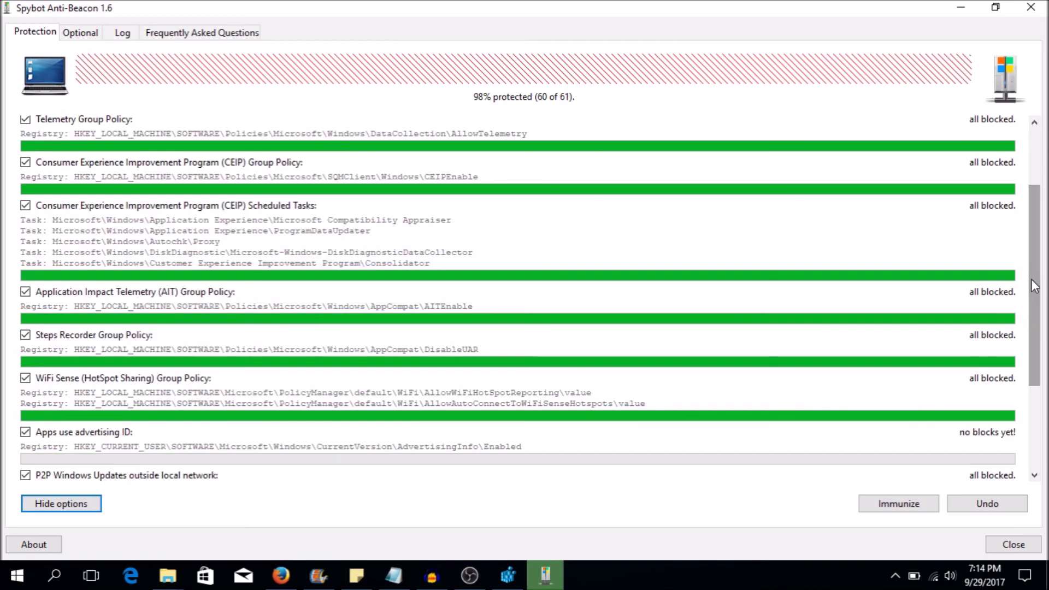
pyautogui.moveTo(1037, 313); pyautogui.dragTo(1037, 377)
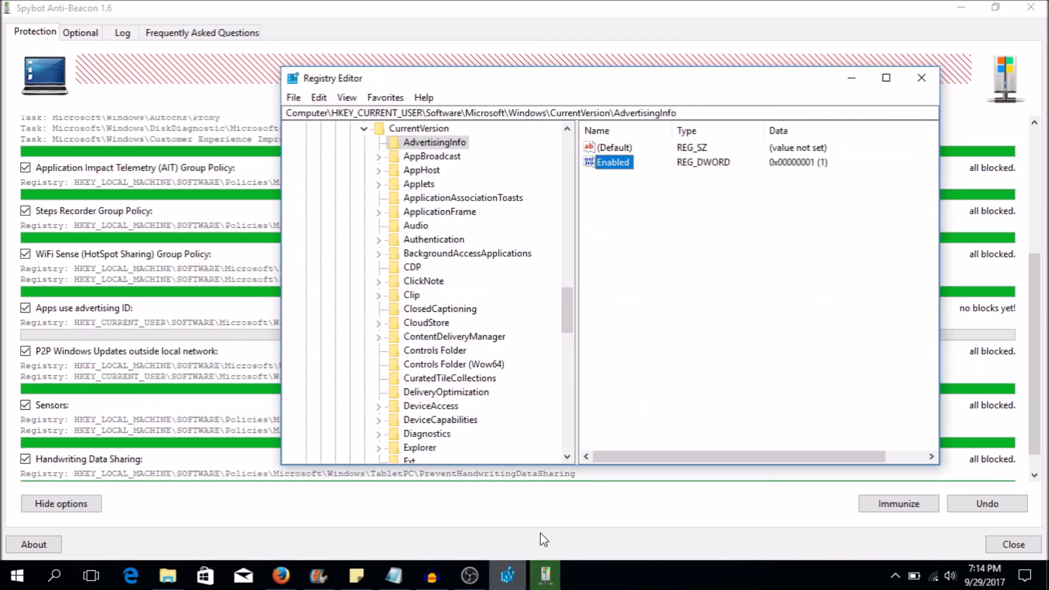
# Step: Change the AdvertisingInfo Enabled value data from 1 to 0, then bring Spybot Anti-Beacon forward
pyautogui.doubleClick(607, 163)
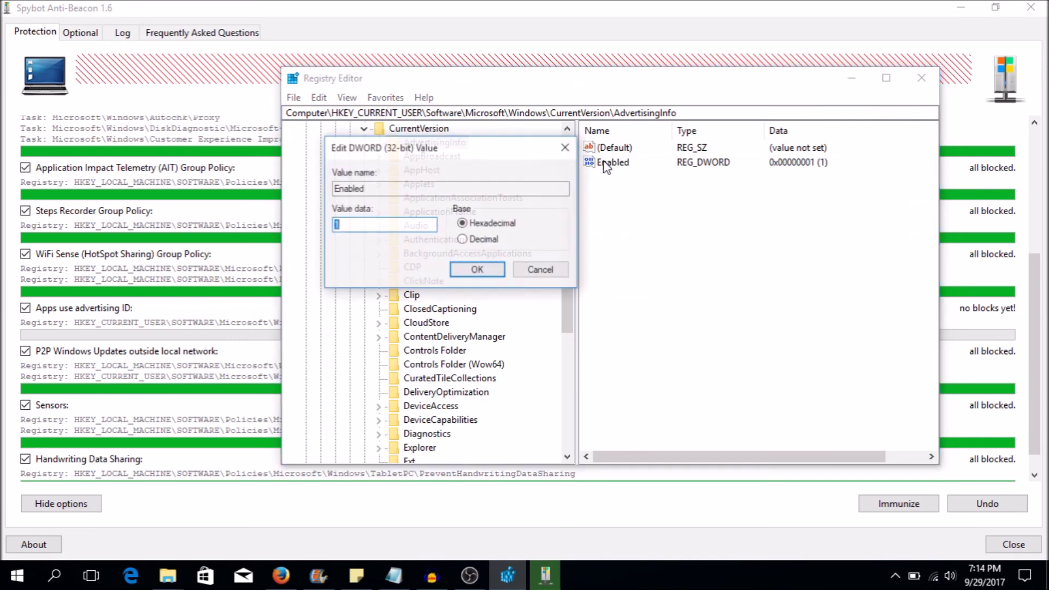
pyautogui.write('0')
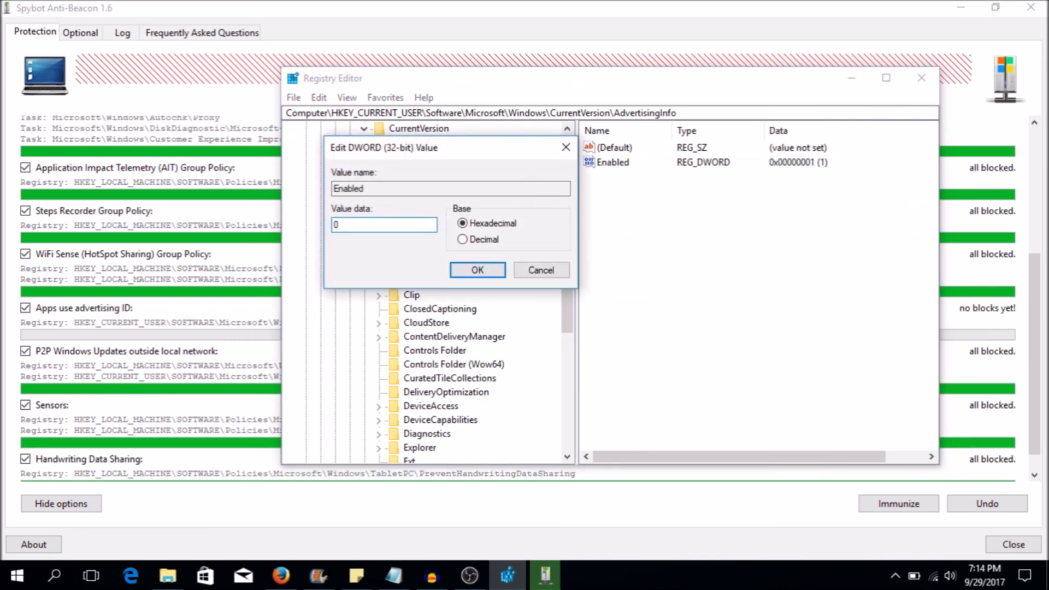
pyautogui.click(476, 271)
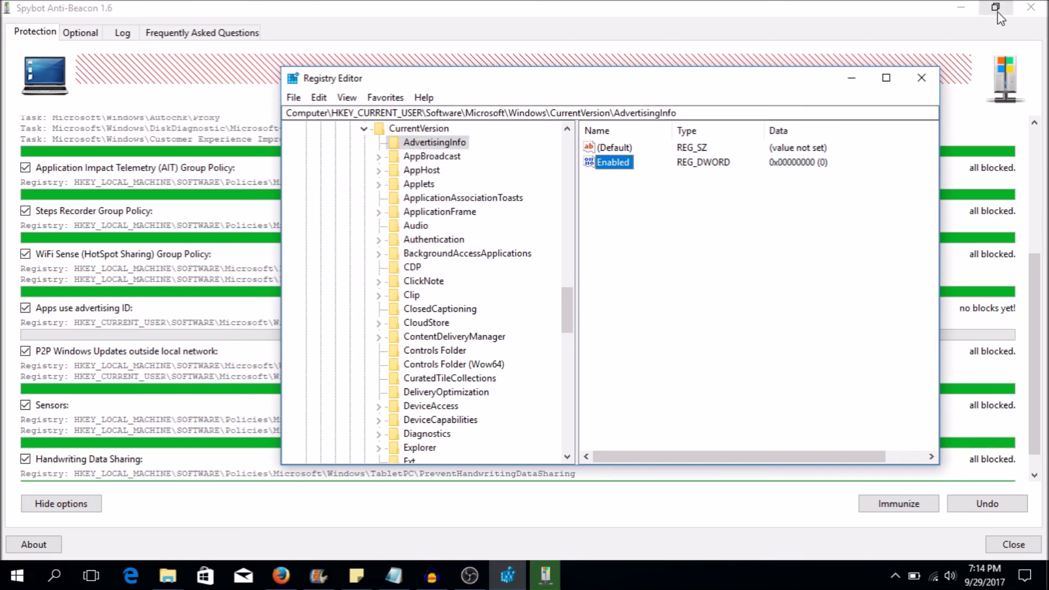
pyautogui.click(1030, 13)
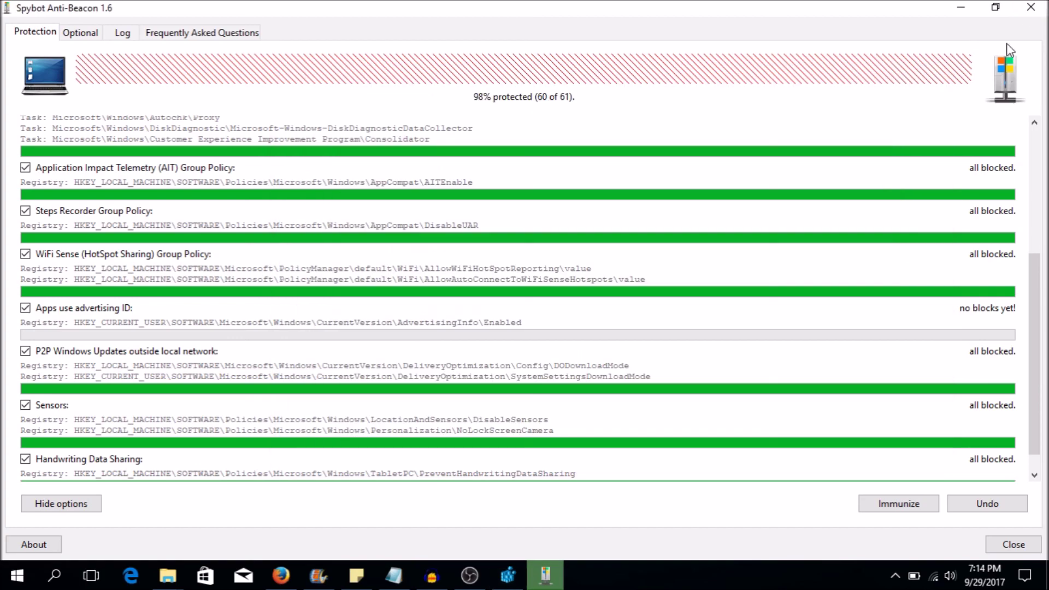
# Step: Restart Spybot Anti-Beacon maximized, confirm full protection with Apps use advertising ID blocked, then close it
pyautogui.click(1031, 7)
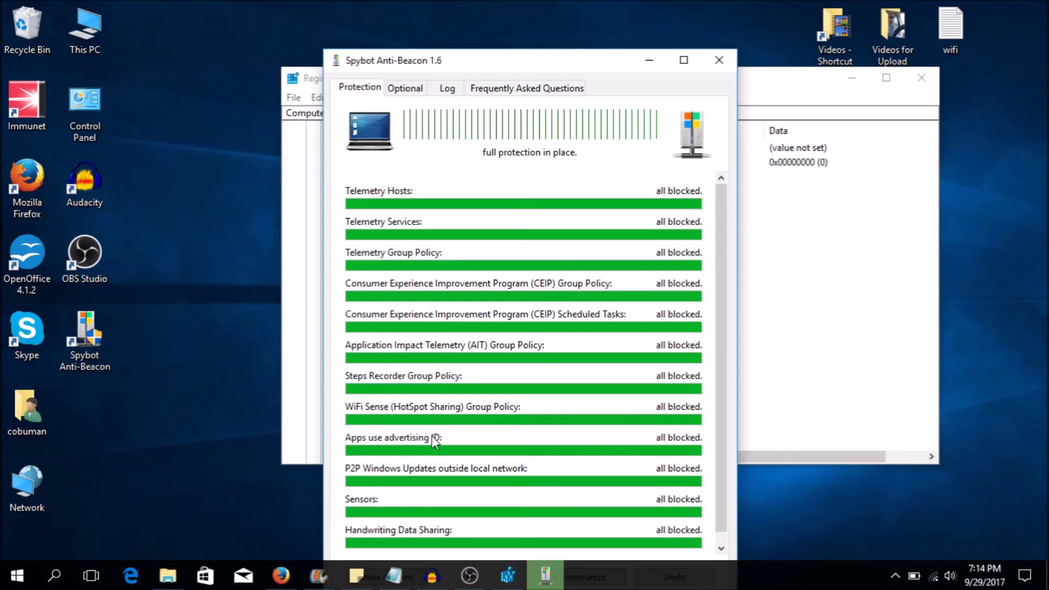
pyautogui.click(683, 60)
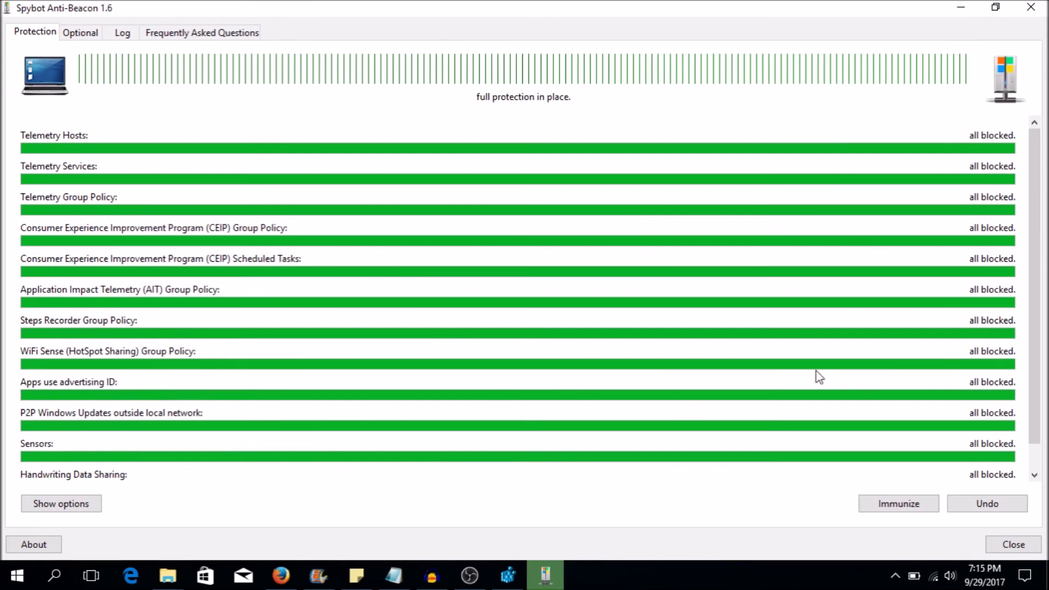
pyautogui.click(1030, 8)
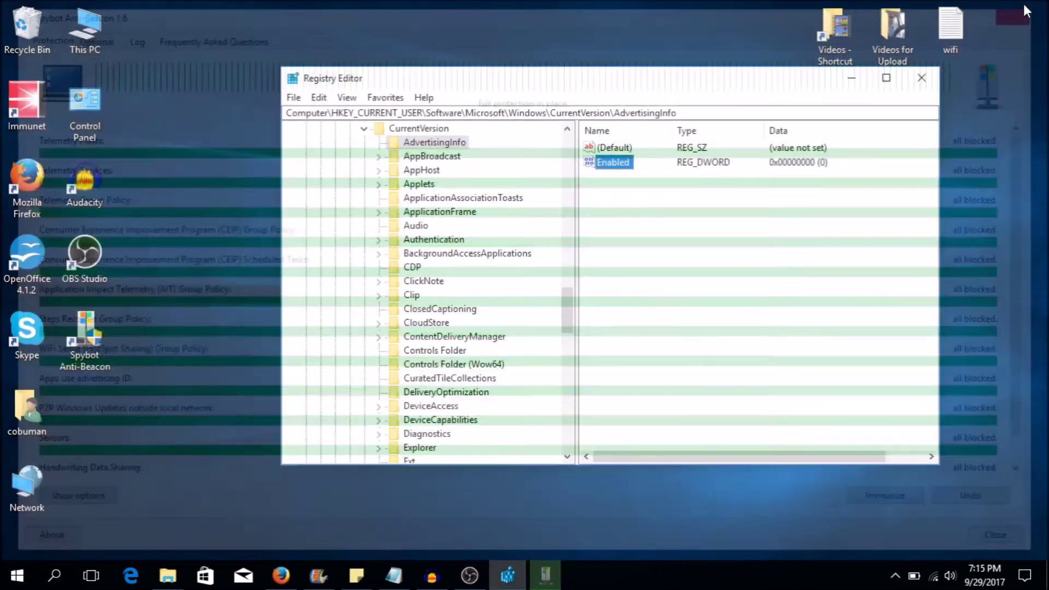